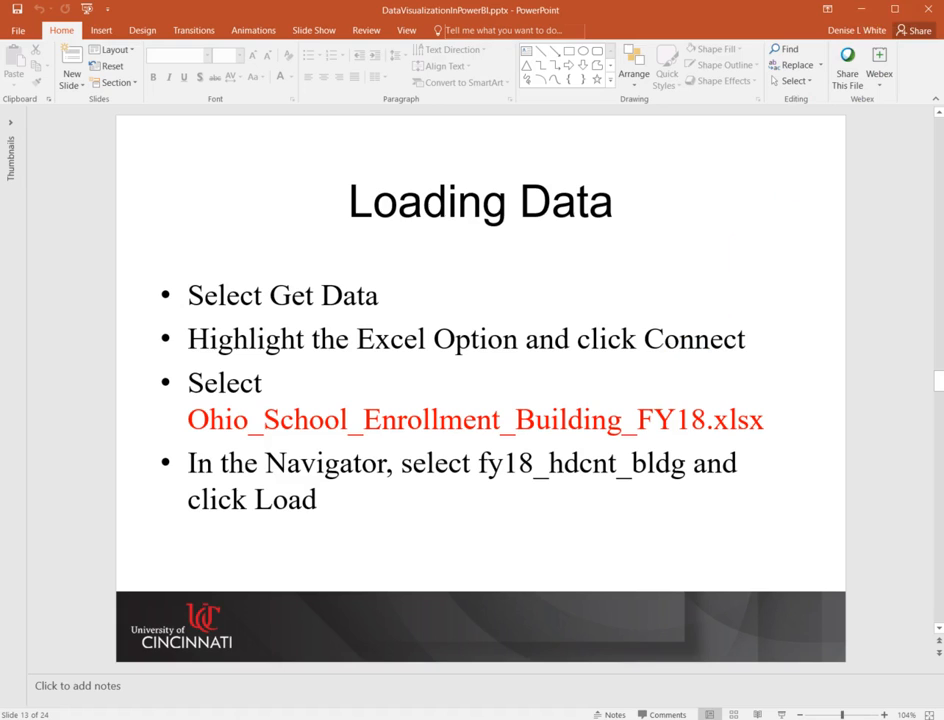
Step: Switch to Power BI Desktop and open the Excel workbook Ohio_School_Enrollement_Building_FY18.xlsx as a data source
left_click(864, 9)
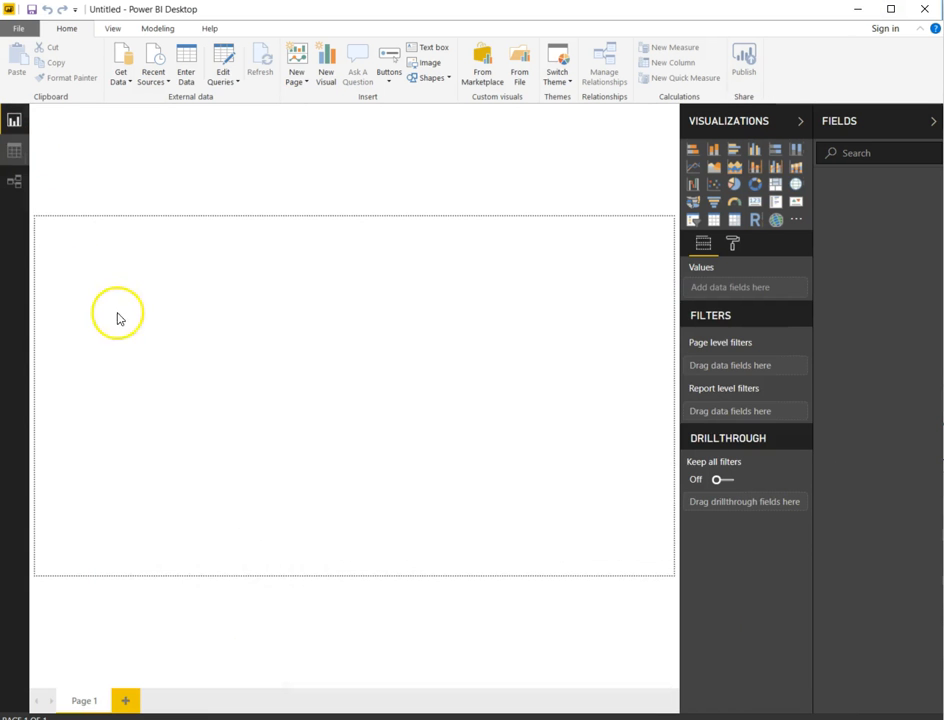
left_click(127, 82)
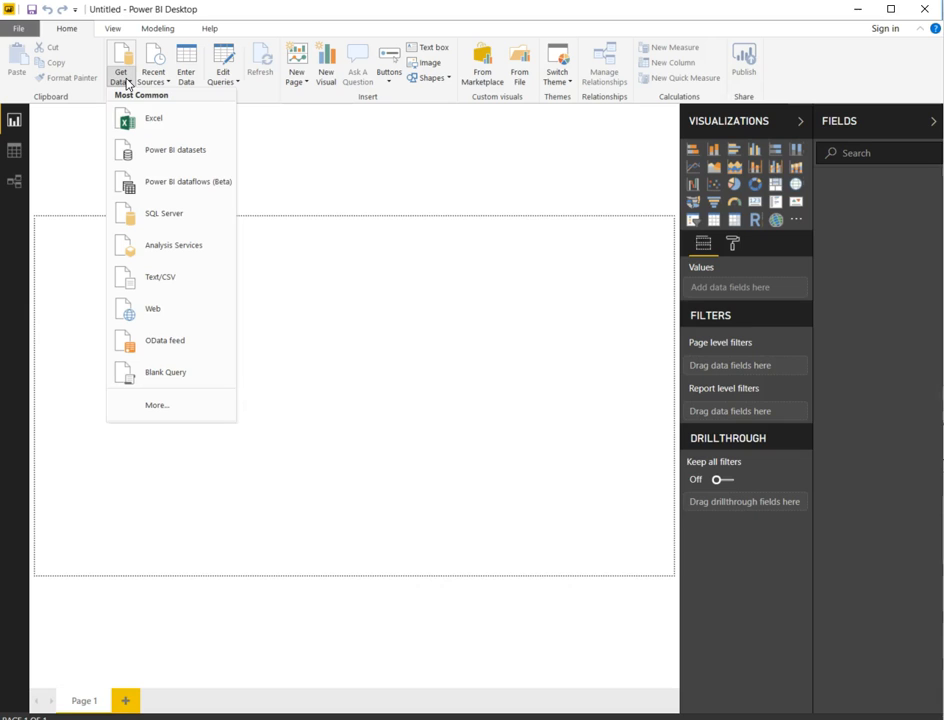
left_click(132, 117)
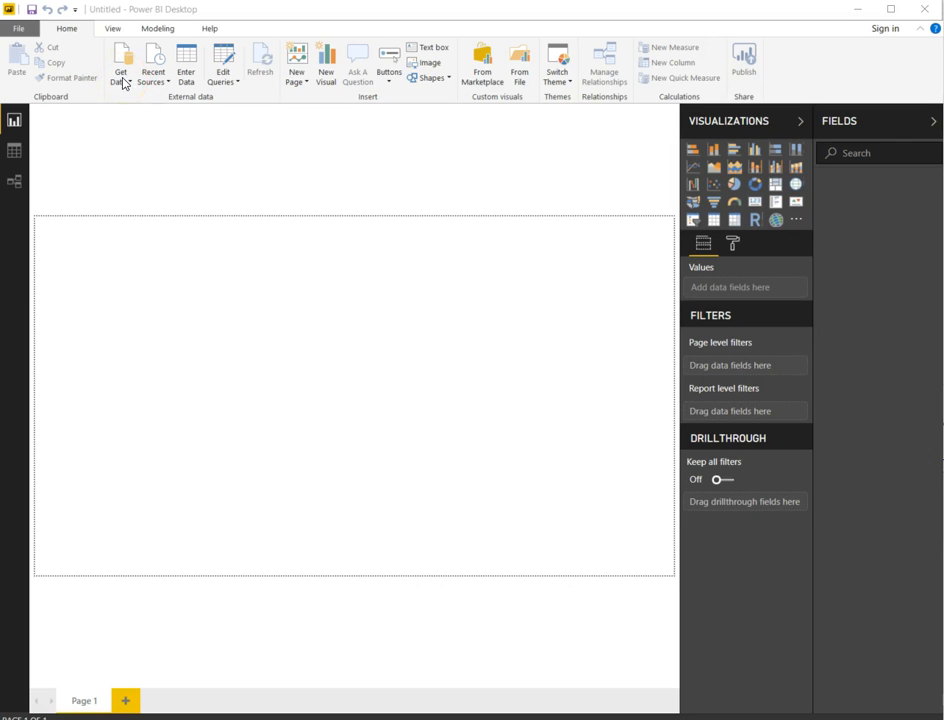
left_click(123, 84)
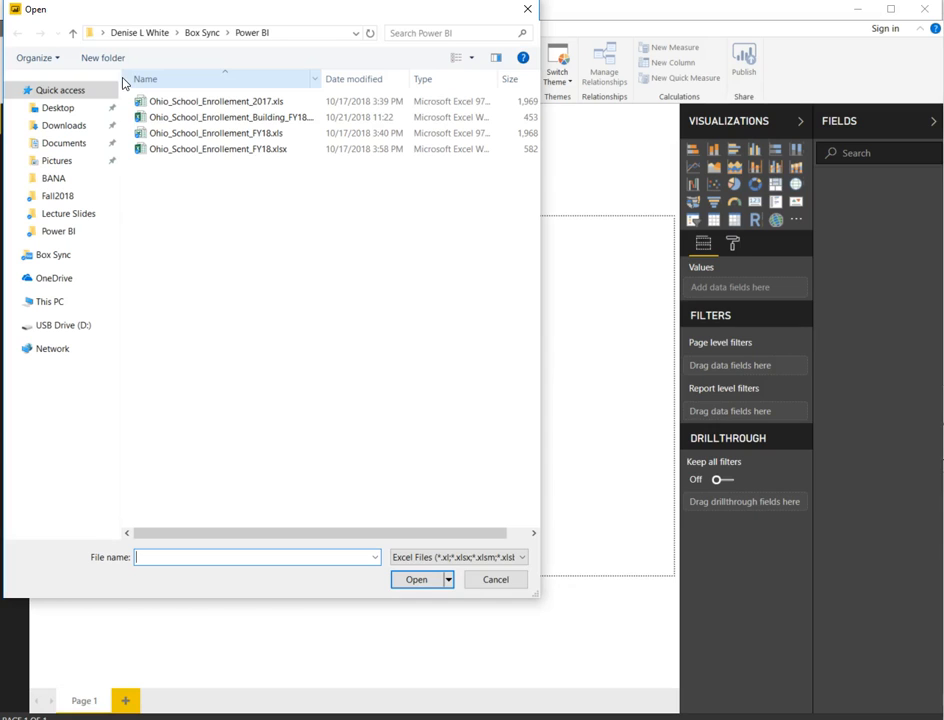
left_click(252, 120)
left_click(417, 582)
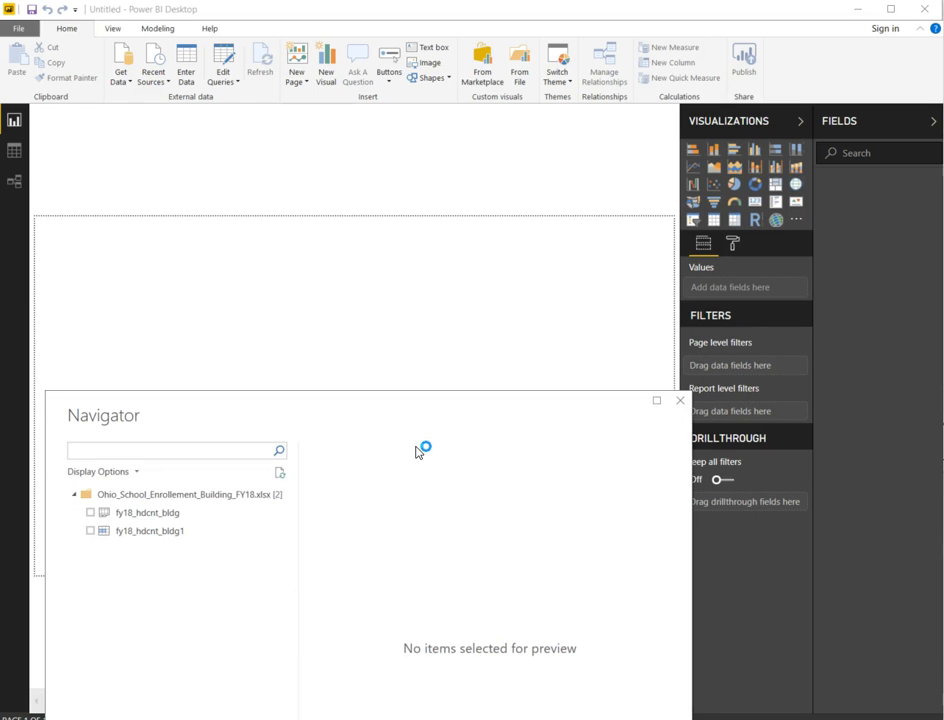
Step: Load the fy18_hdcnt_bldg table from the workbook into the report
left_click_drag(430, 405, 433, 196)
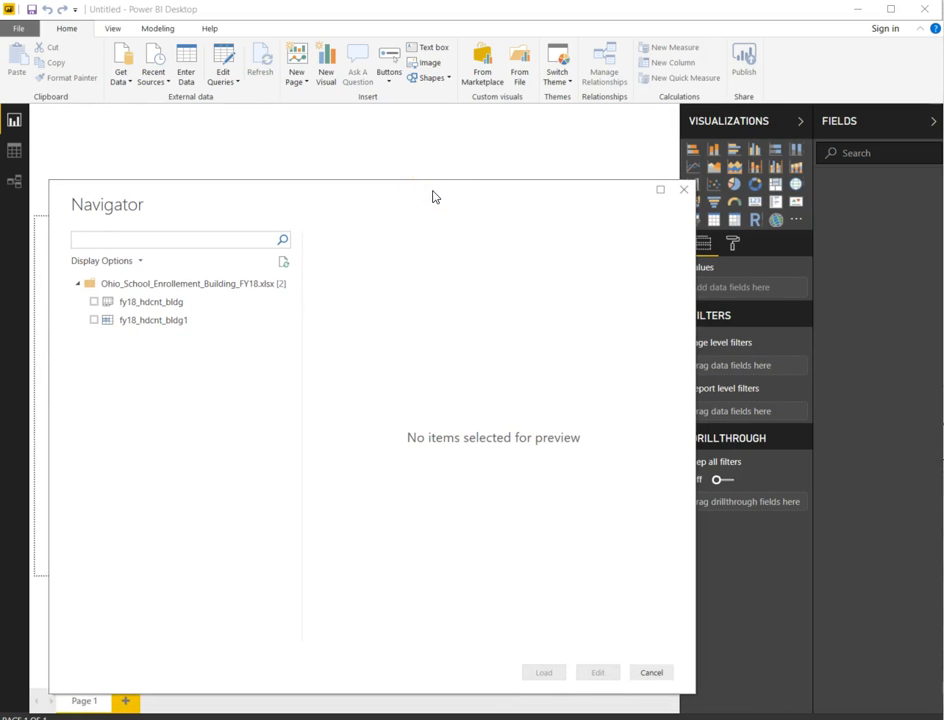
left_click(95, 302)
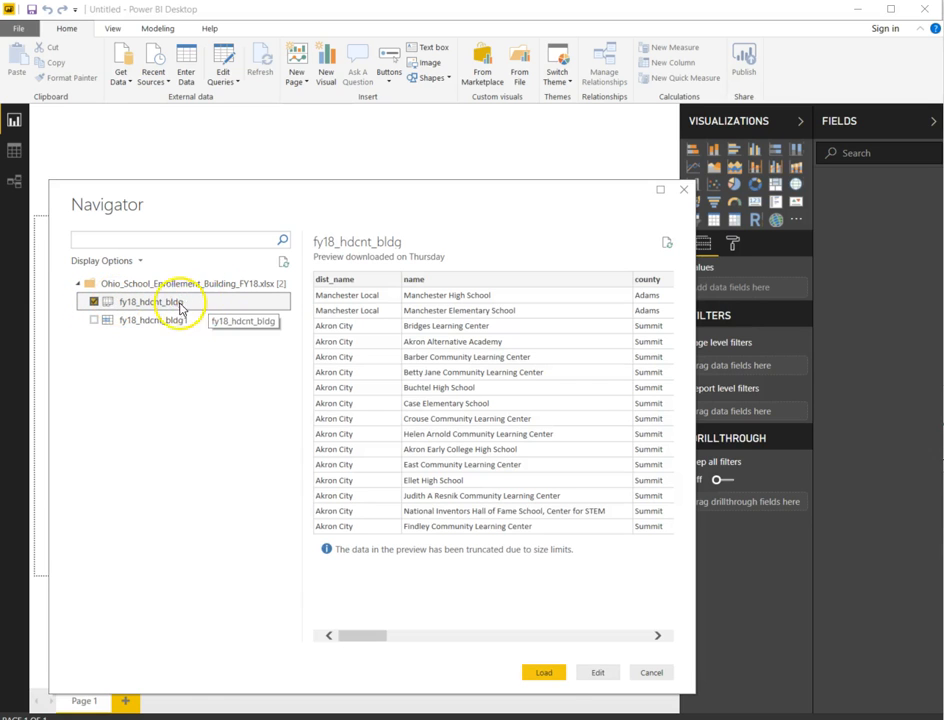
left_click(543, 676)
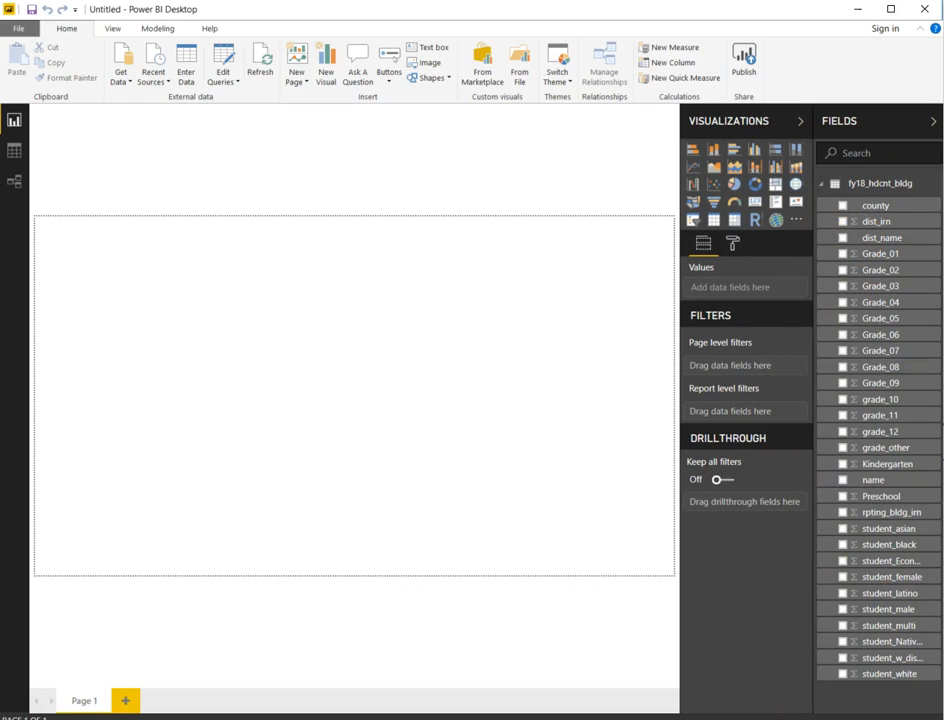
Step: Switch to the PowerPoint presentation and read on to the High School Enrollment Visual slide
key("alt+Tab")
scroll(543, 617, "down", 1)
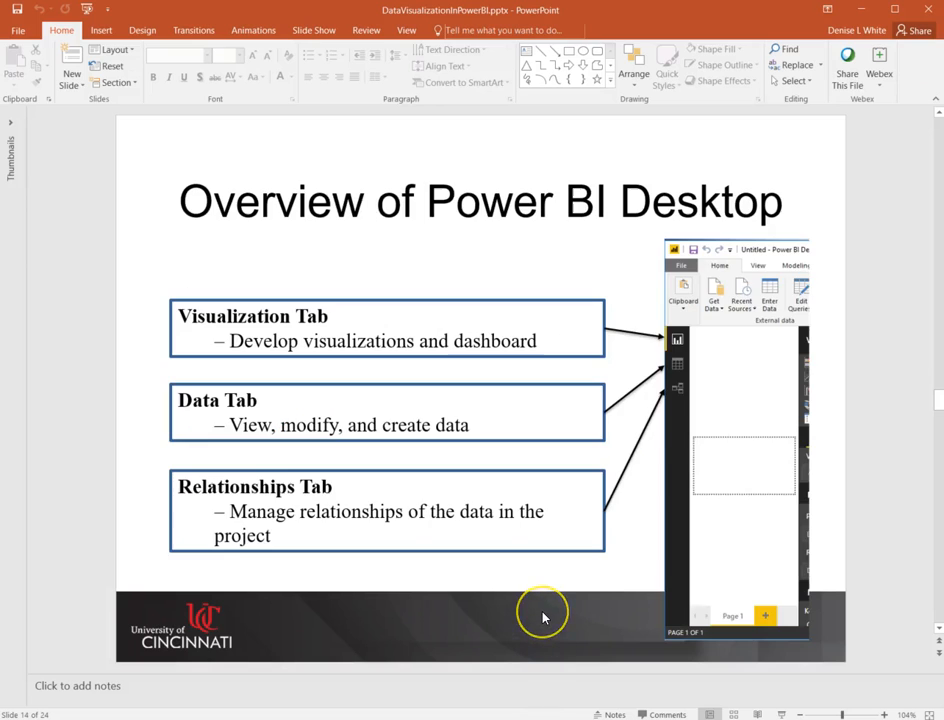
scroll(543, 617, "down", 2)
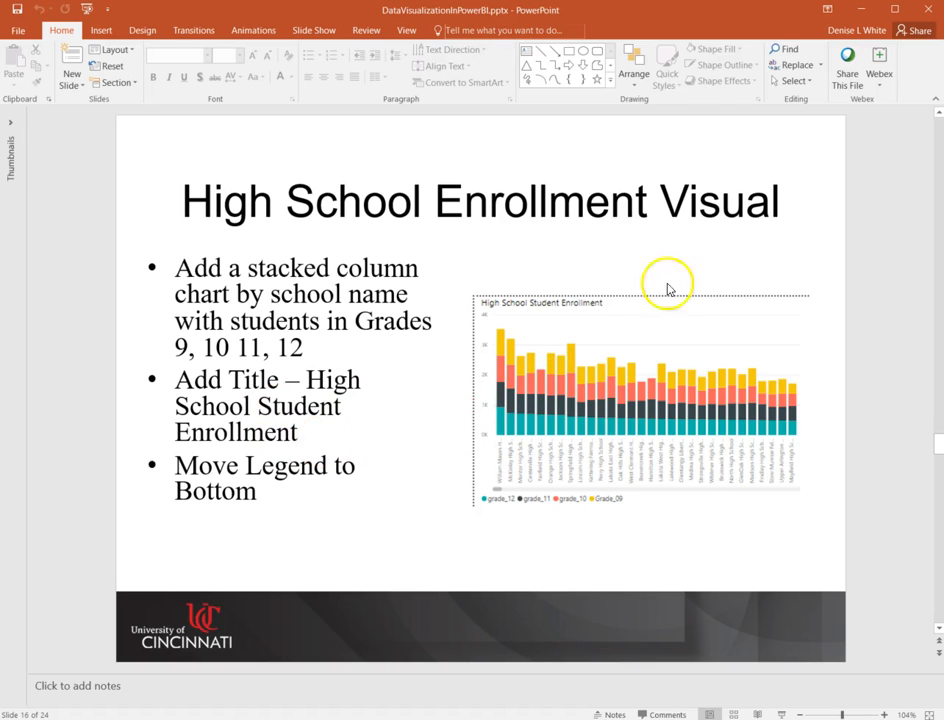
Step: Return to Power BI and create a stacked column chart of grade_12, grade_11, grade_10 and Grade_09 values with name as the axis
left_click(857, 11)
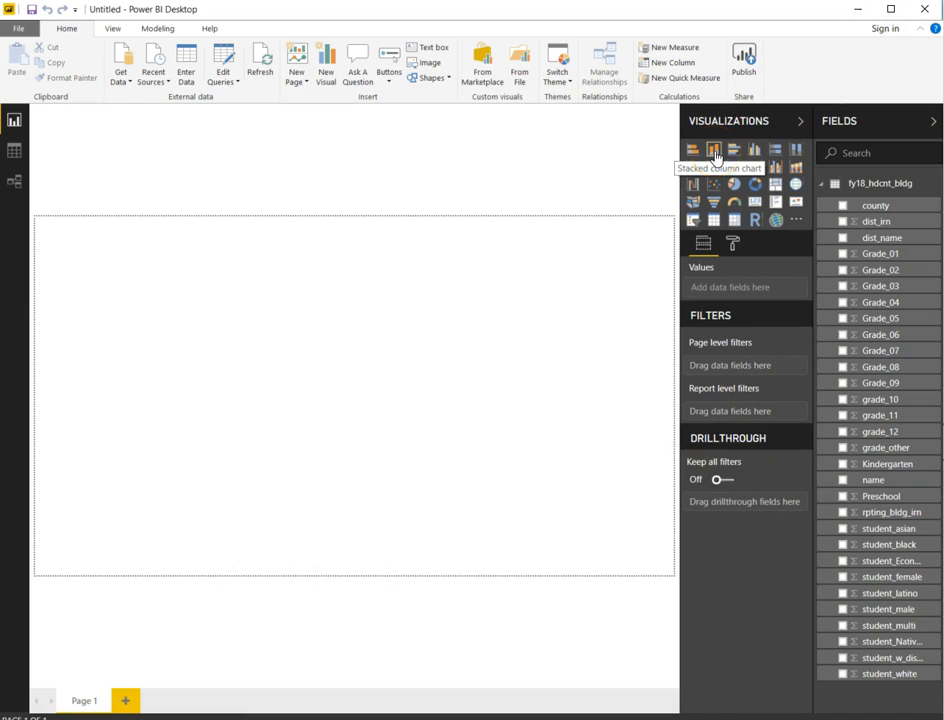
left_click(714, 152)
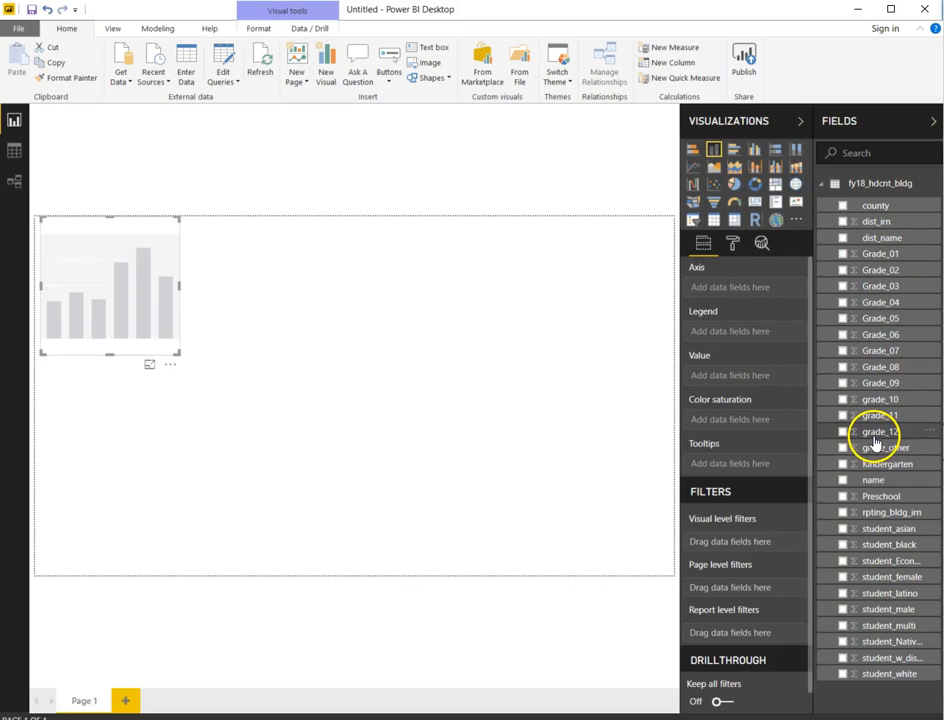
left_click_drag(874, 440, 754, 380)
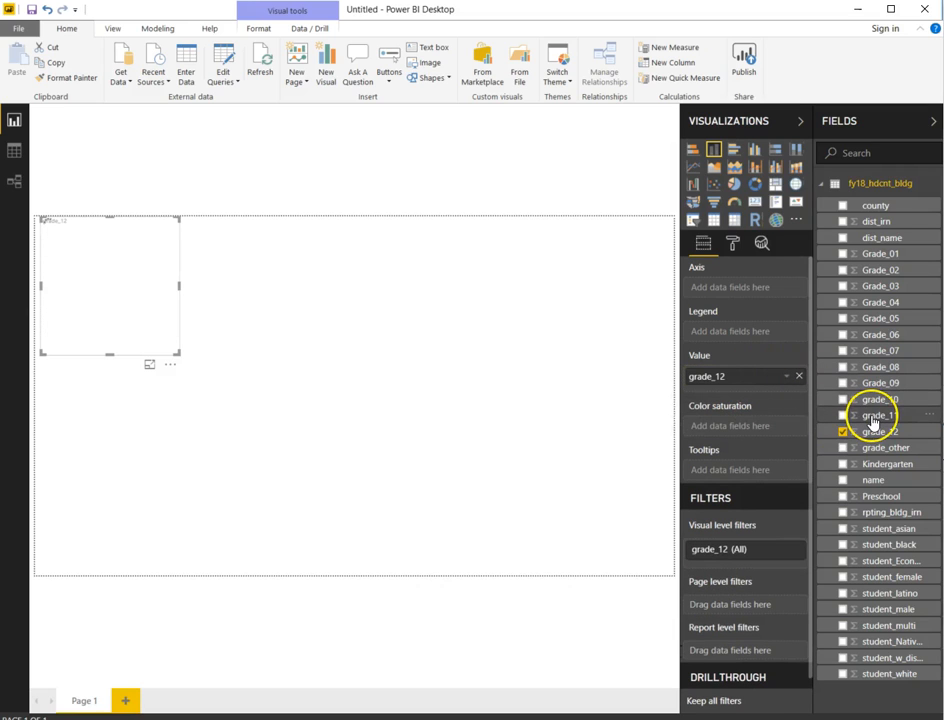
left_click_drag(874, 423, 771, 378)
left_click_drag(896, 404, 710, 408)
left_click_drag(883, 398, 762, 416)
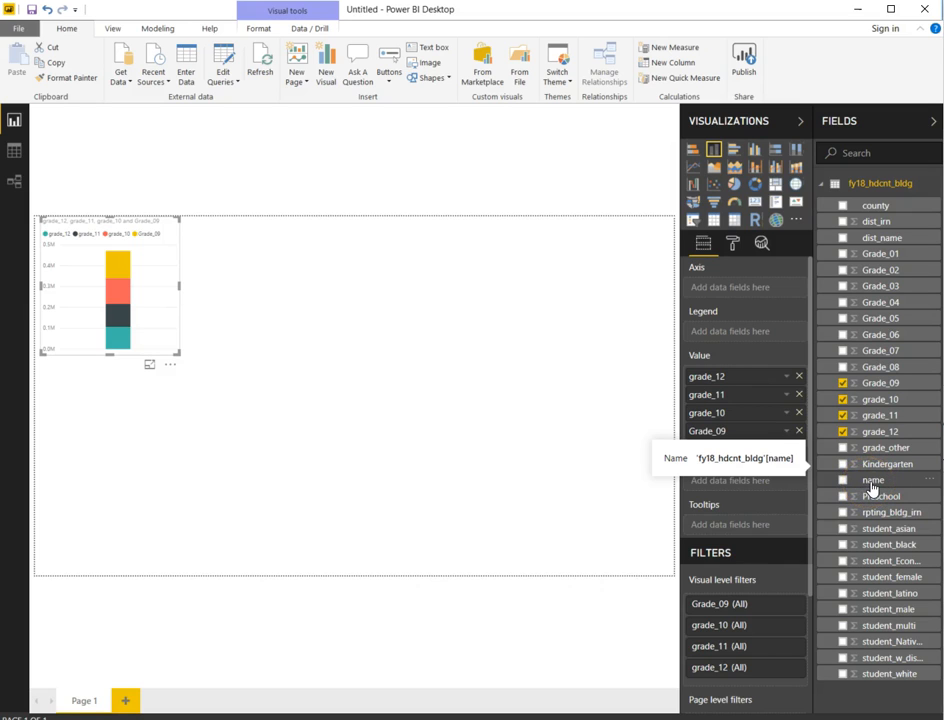
left_click_drag(869, 489, 690, 285)
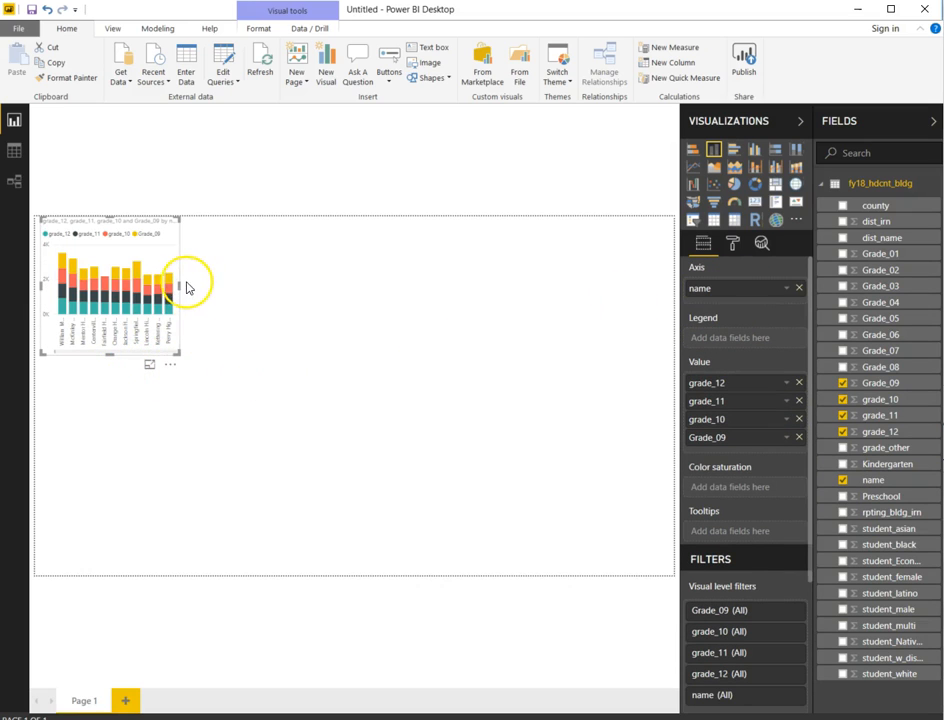
Step: Enlarge the stacked column chart to about half the report page's width and a little over half its height
left_click_drag(180, 283, 316, 238)
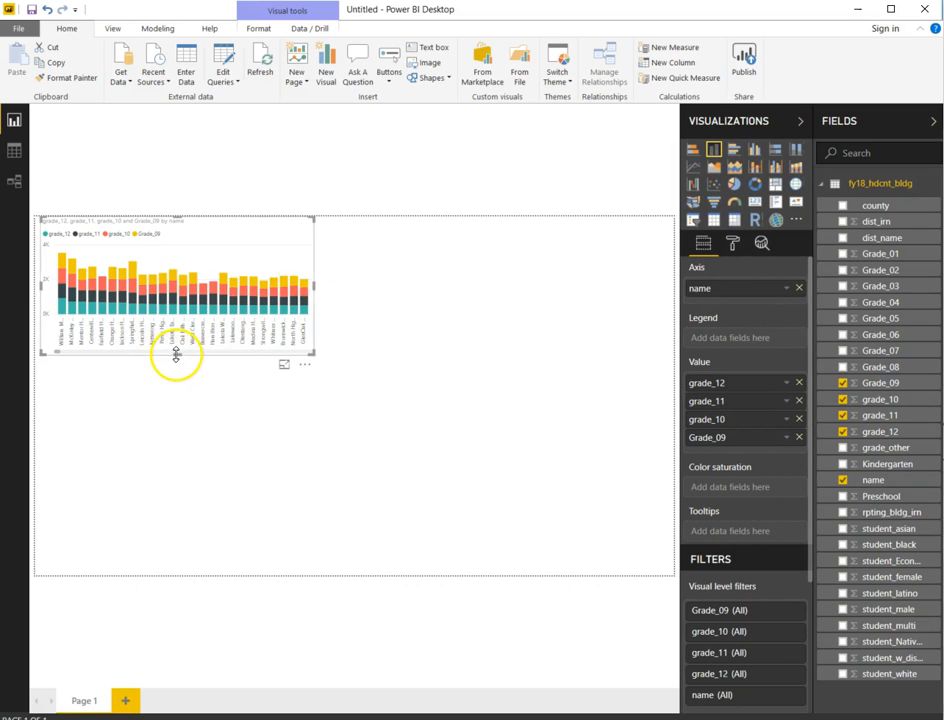
left_click_drag(176, 354, 177, 426)
left_click_drag(313, 321, 380, 270)
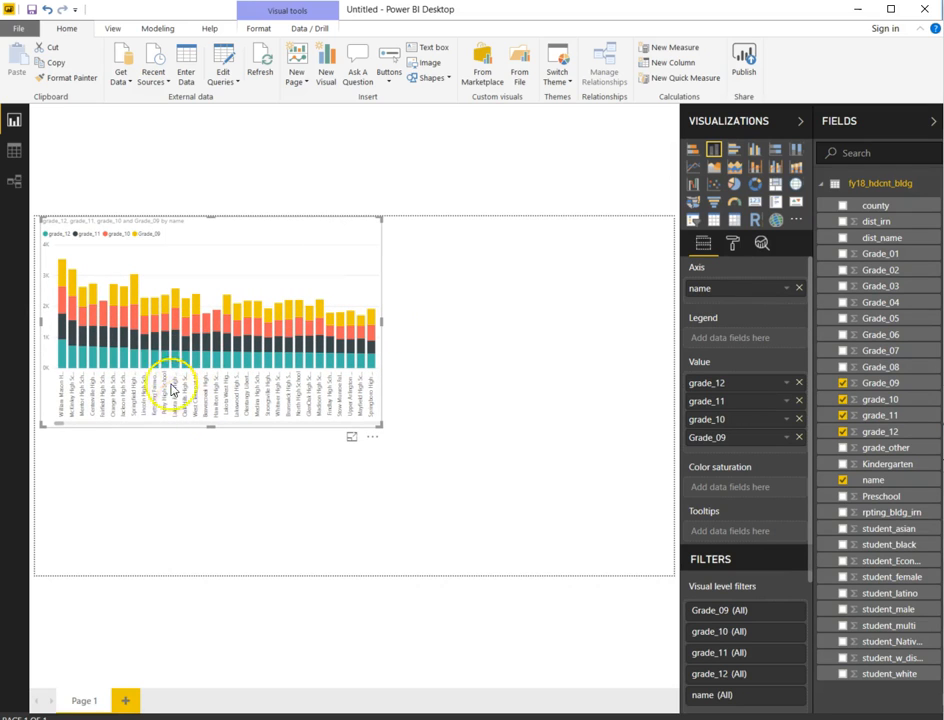
mouse_move(213, 427)
left_mouse_down()
mouse_move(212, 442)
mouse_move(211, 425)
left_mouse_up()
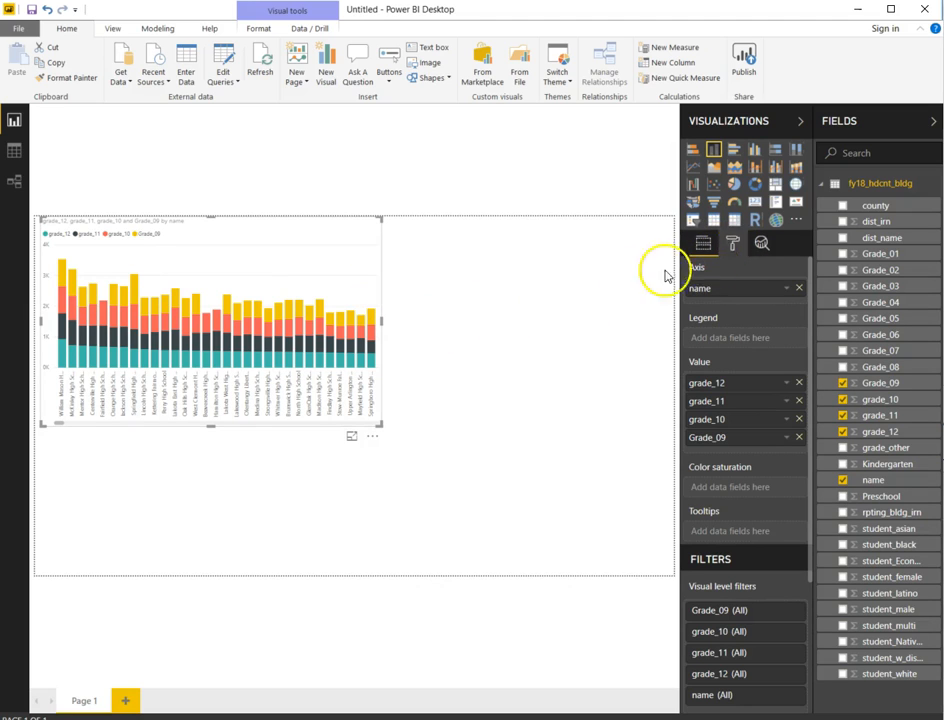
Step: Set the stacked column chart's title text to "High School Enrollment"
left_click(488, 326)
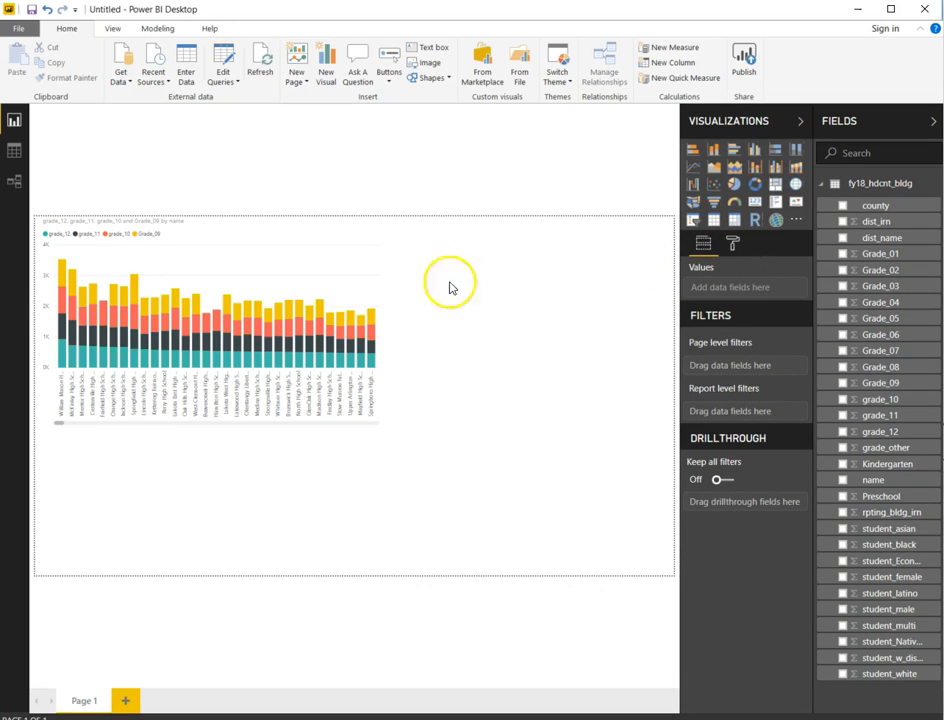
left_click(362, 320)
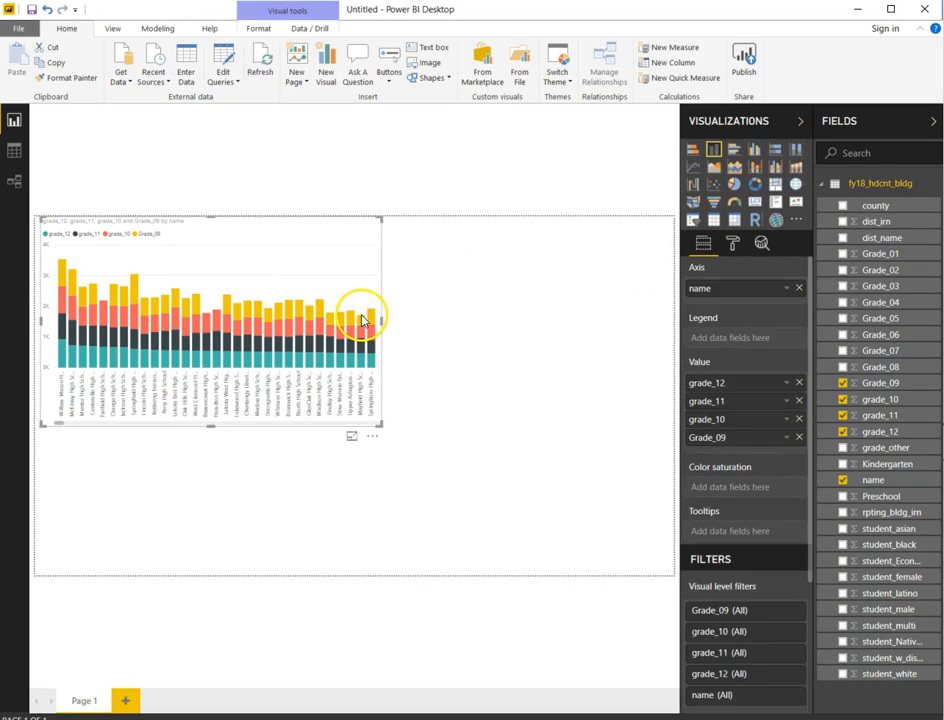
left_click(731, 246)
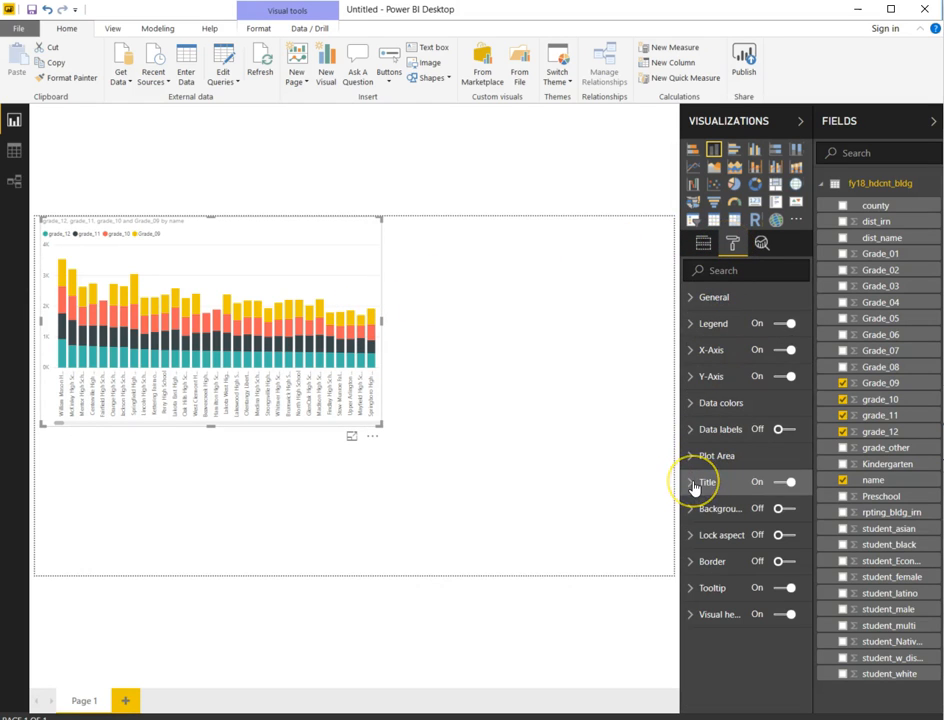
left_click(738, 489)
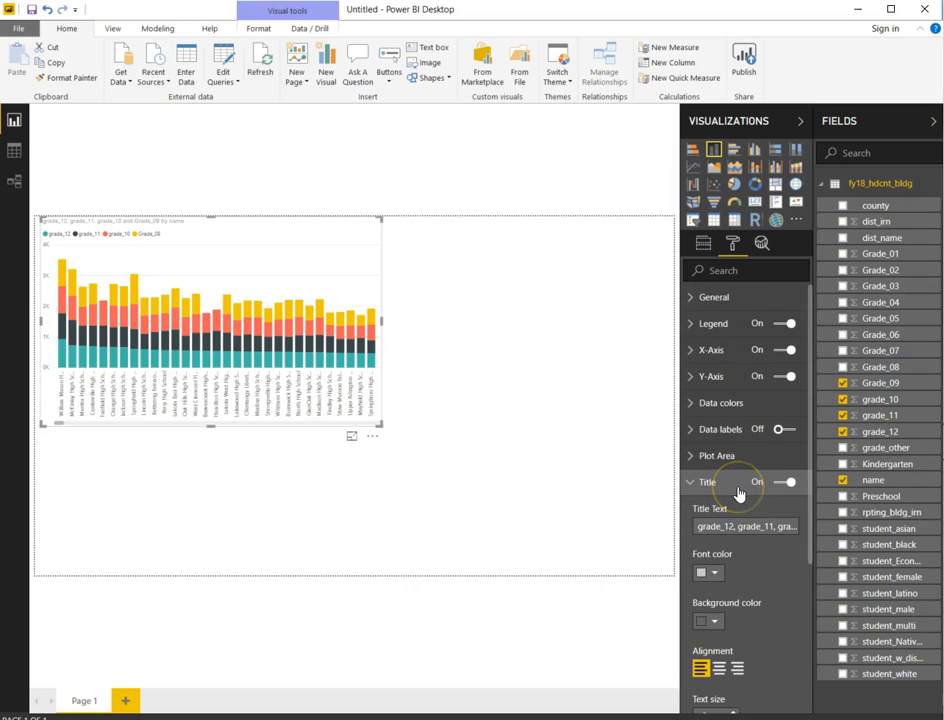
scroll(738, 492, "down", 3)
left_click(697, 381)
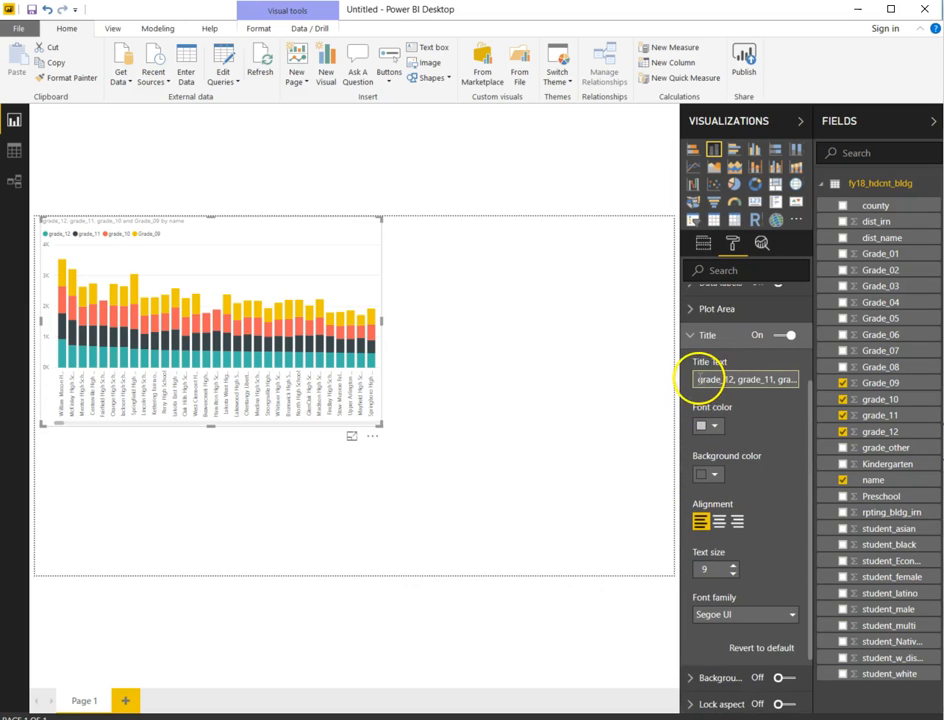
left_click_drag(697, 381, 822, 384)
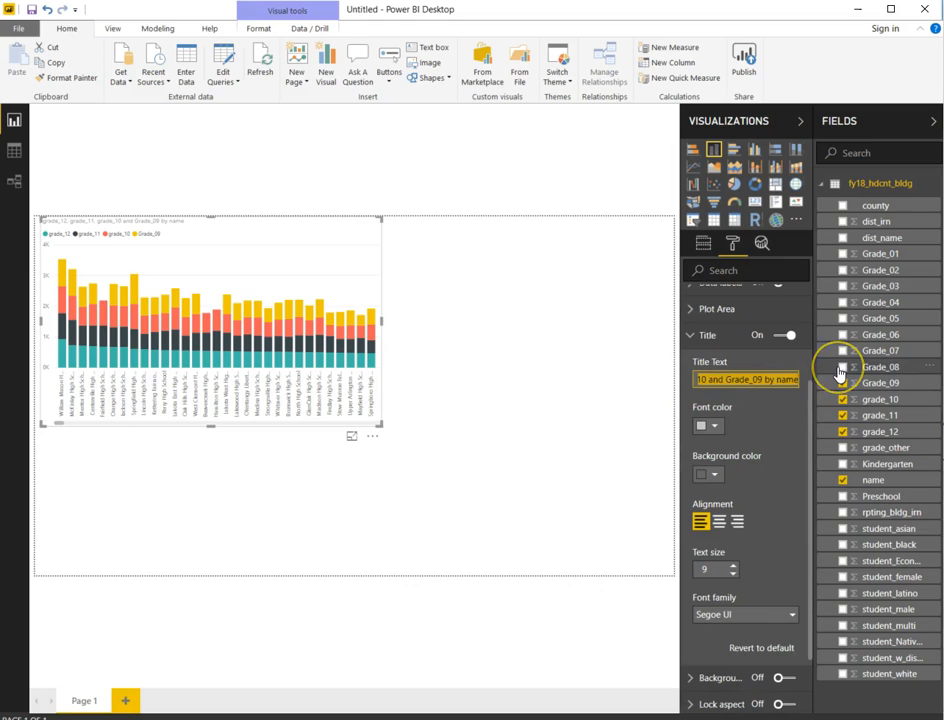
type("High School Enrollment")
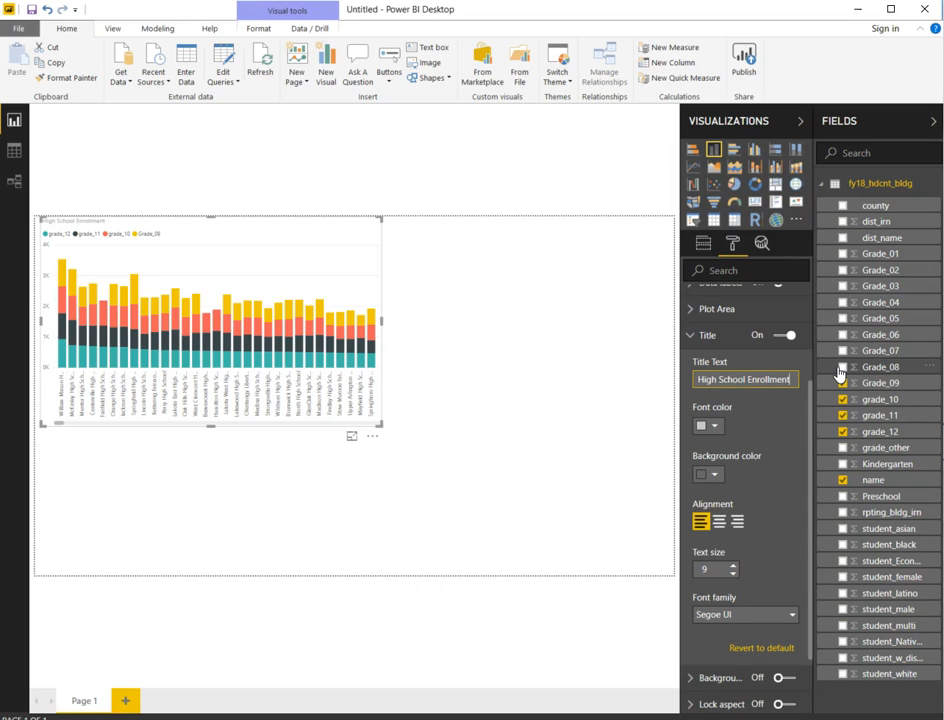
Step: Format the chart title with a black font color and a text size of 15
left_click(714, 426)
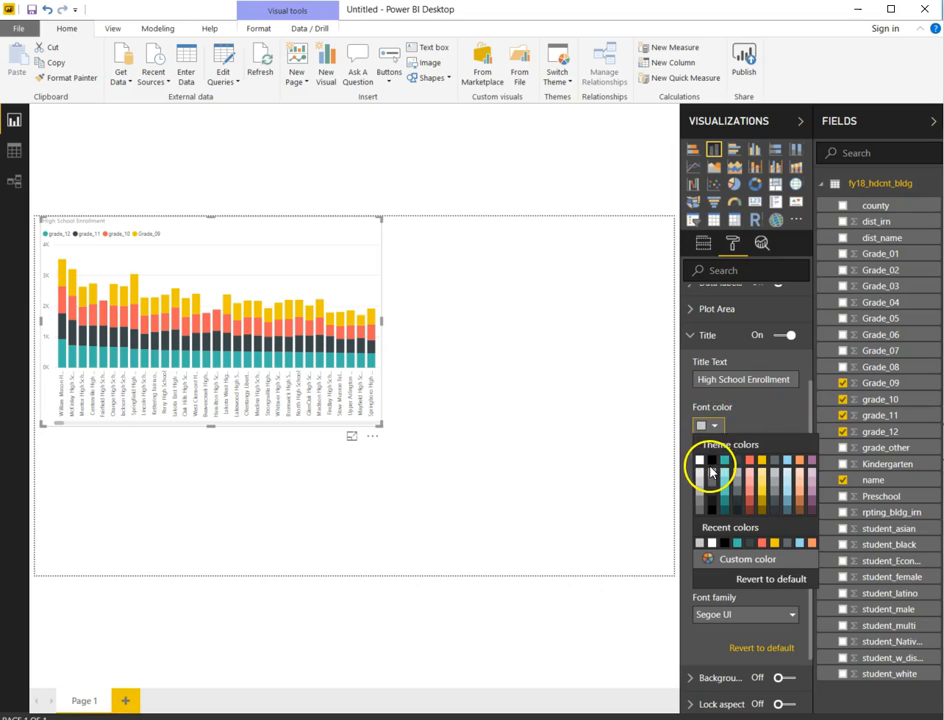
left_click(710, 466)
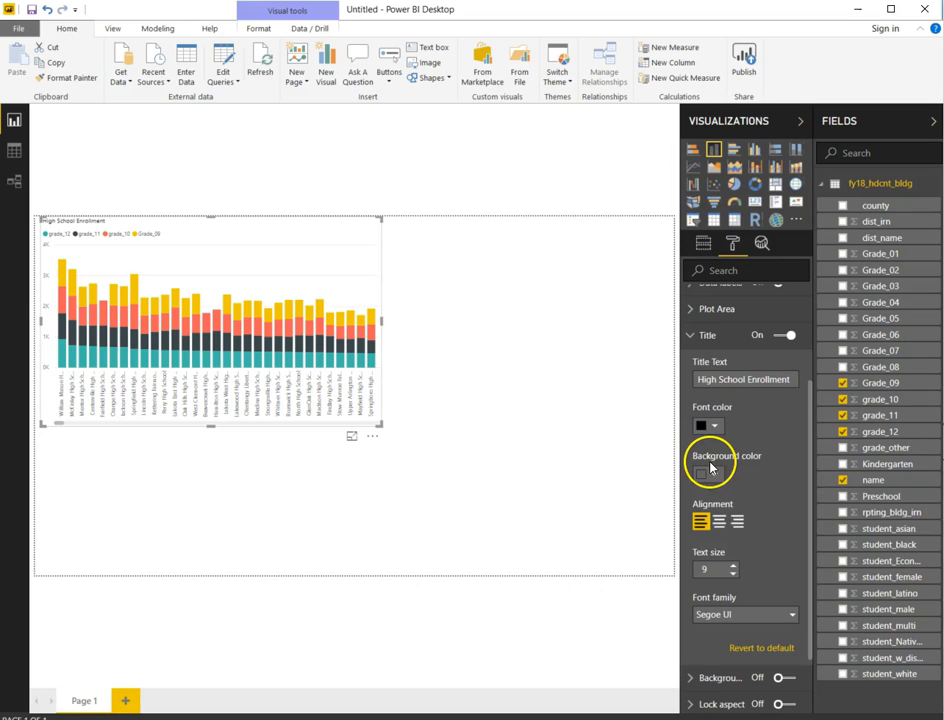
left_click(733, 566)
left_click(733, 566)
left_click(733, 566)
left_click(733, 566)
left_click(733, 566)
left_click(733, 566)
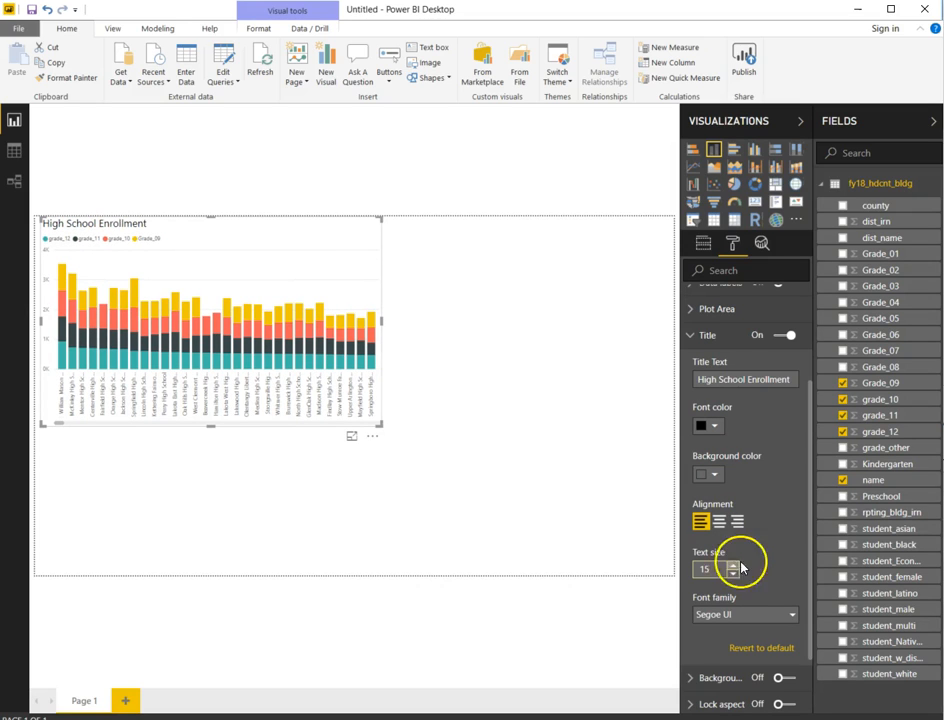
left_click(691, 340)
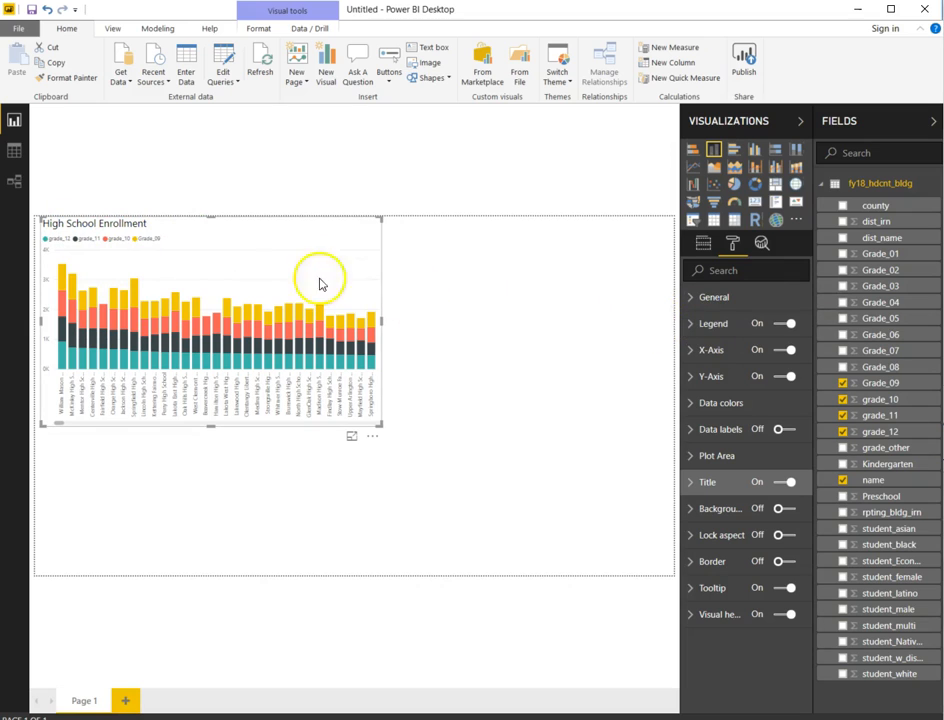
Step: Keep the chart's legend turned on and set its position to Bottom
left_click(778, 325)
left_click_drag(778, 324, 795, 325)
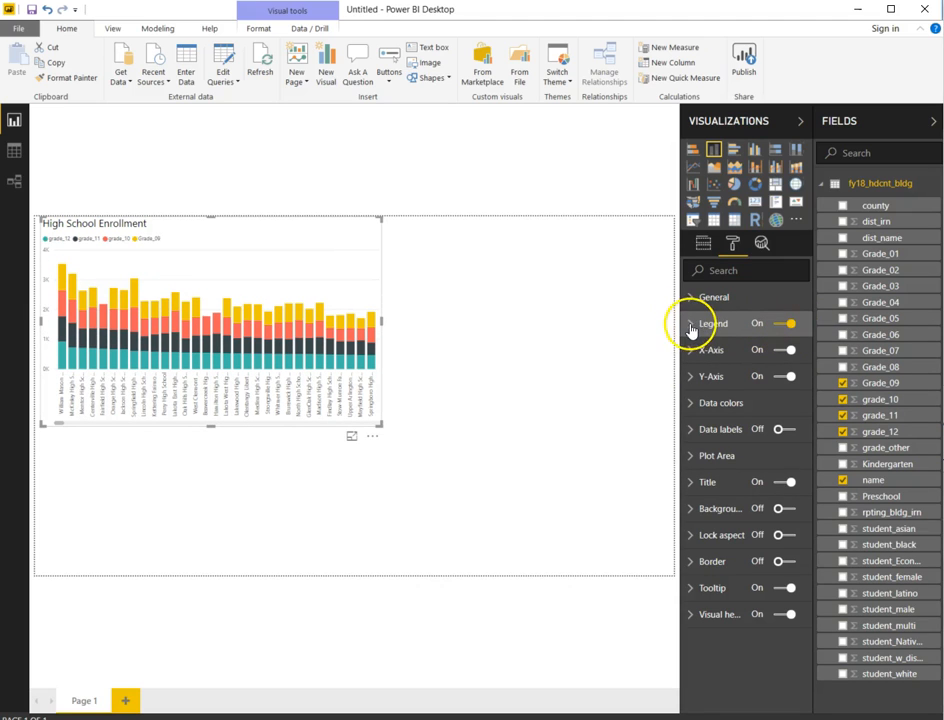
left_click(692, 328)
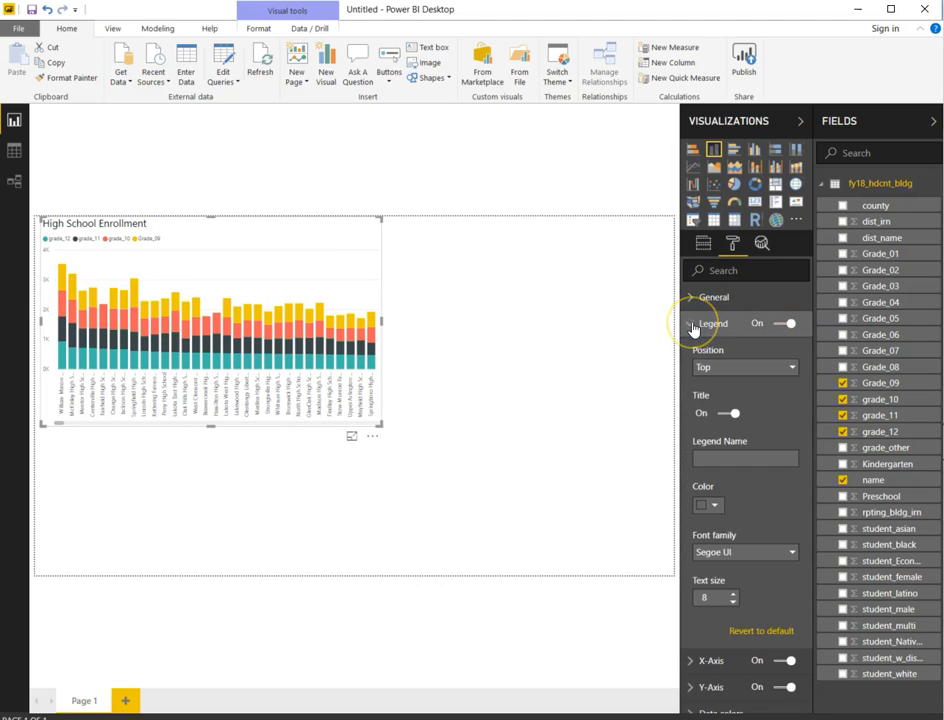
left_click(791, 370)
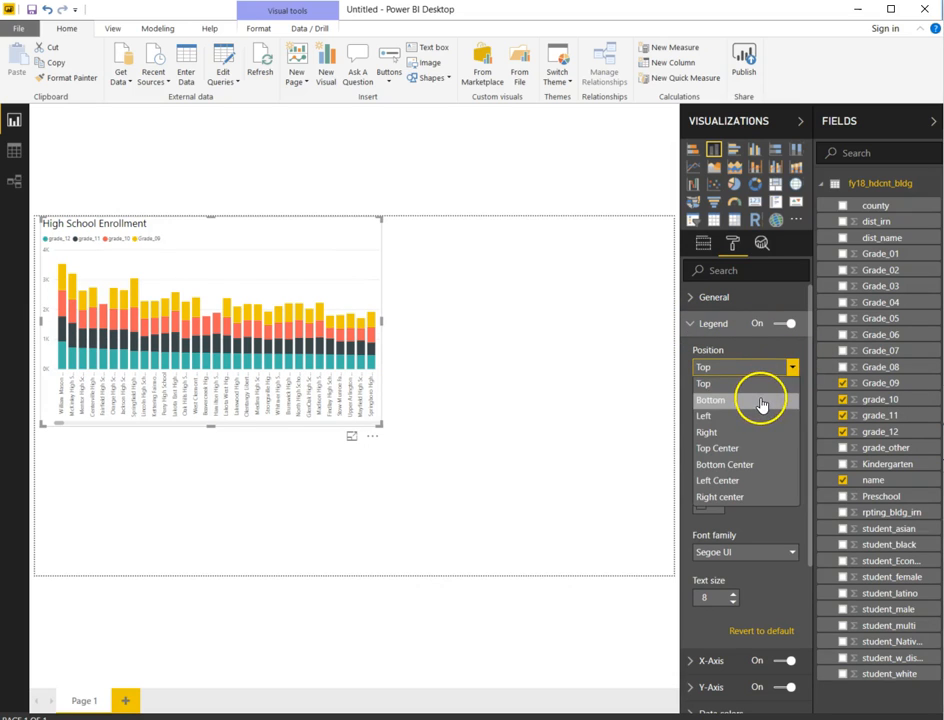
left_click(760, 401)
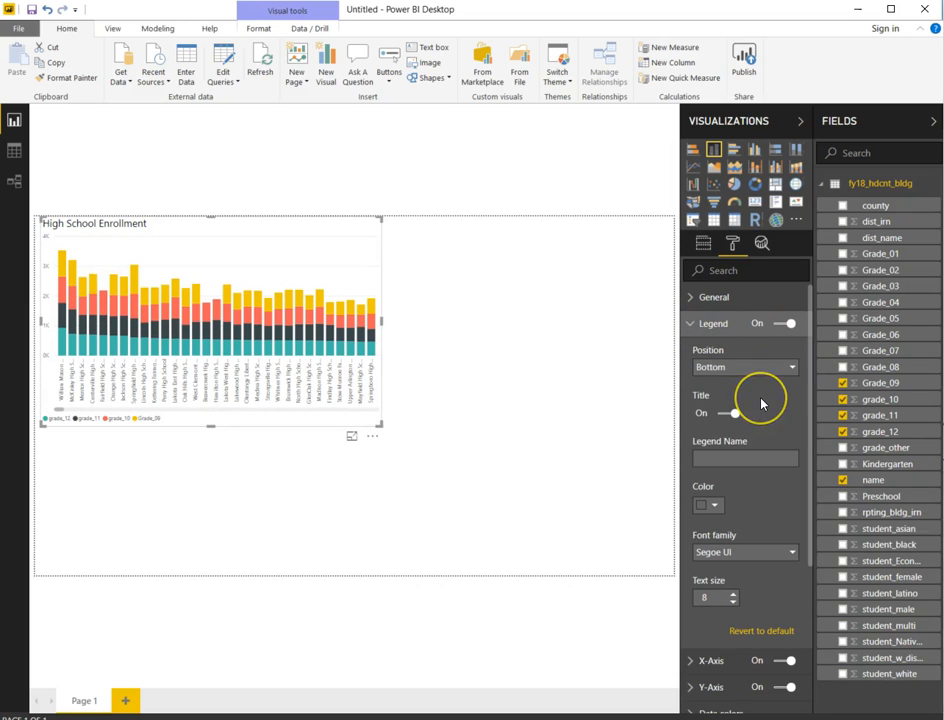
left_click(695, 322)
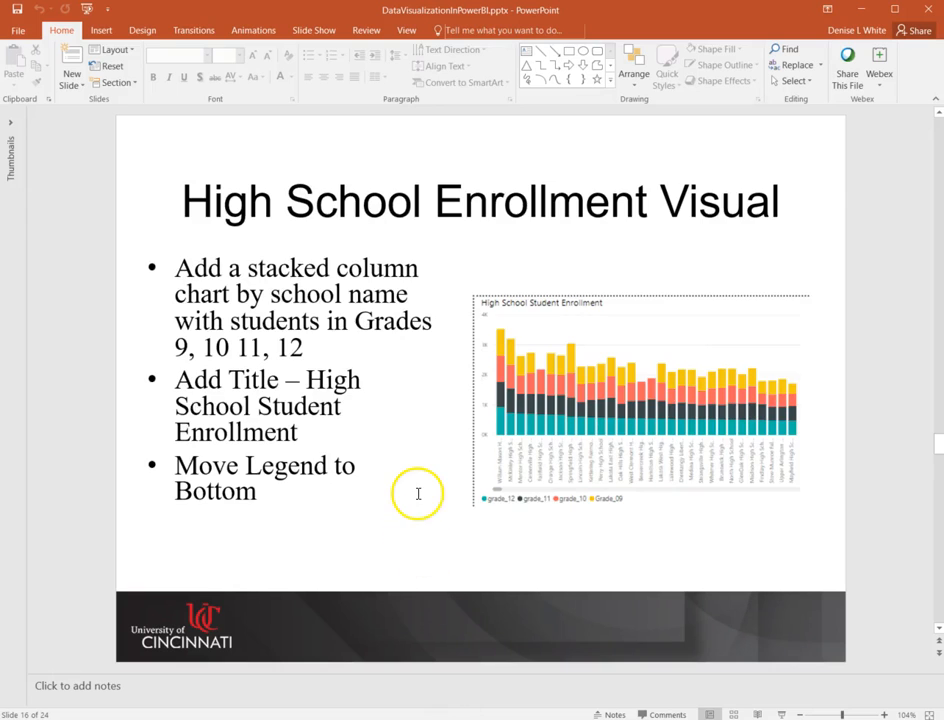
Step: Switch to the PowerPoint presentation and read the Enrollment Diversity Visual slide
scroll(417, 497, "down", 2)
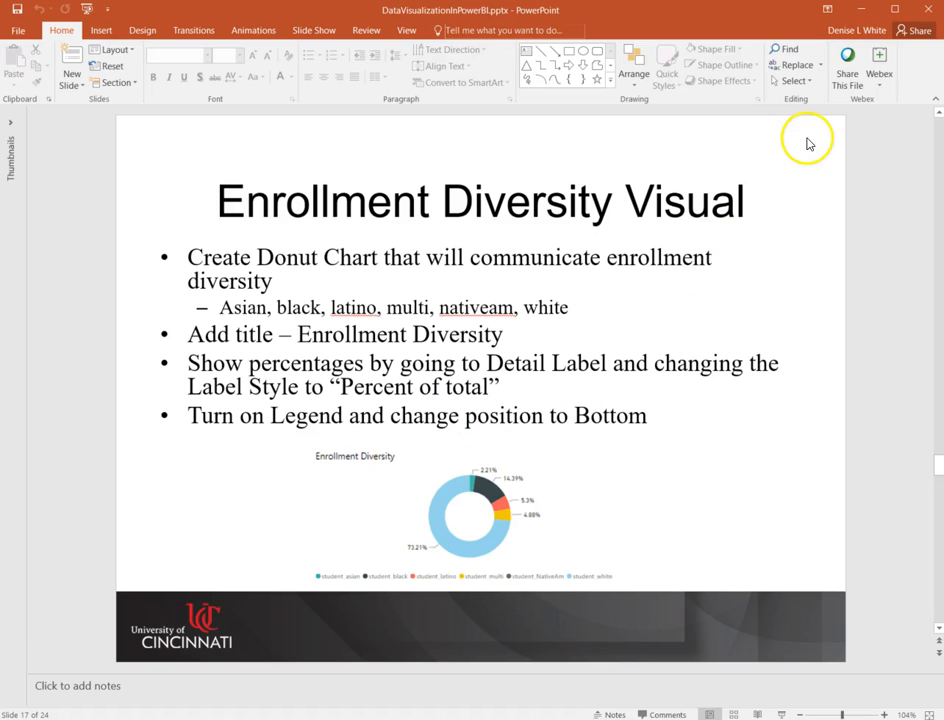
Step: Switch back to Power BI Desktop and add an empty donut chart below the High School Enrollment chart
left_click(859, 14)
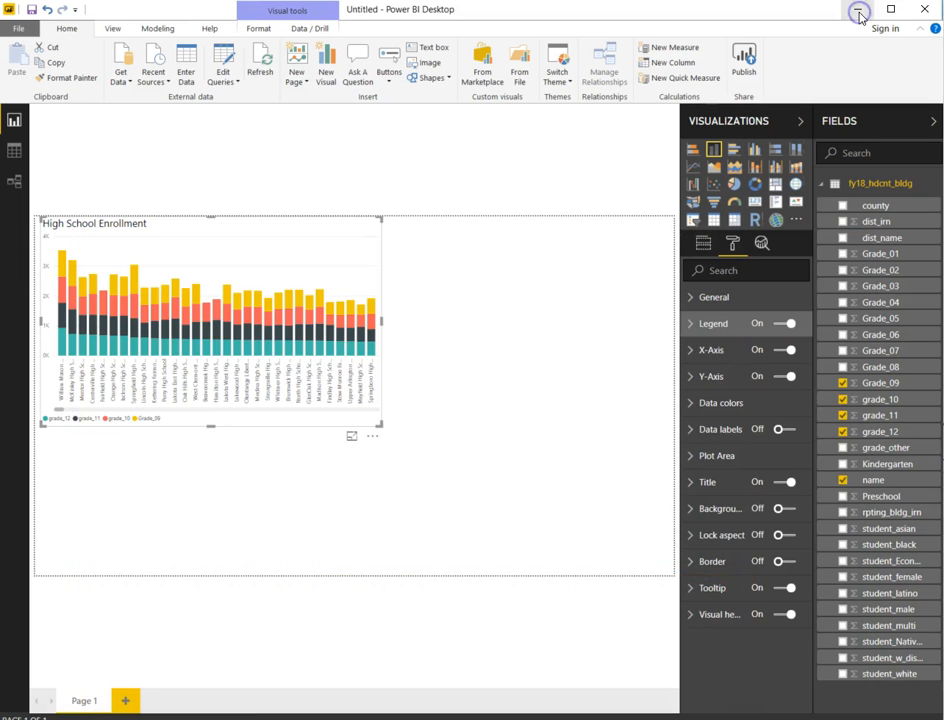
left_click(335, 500)
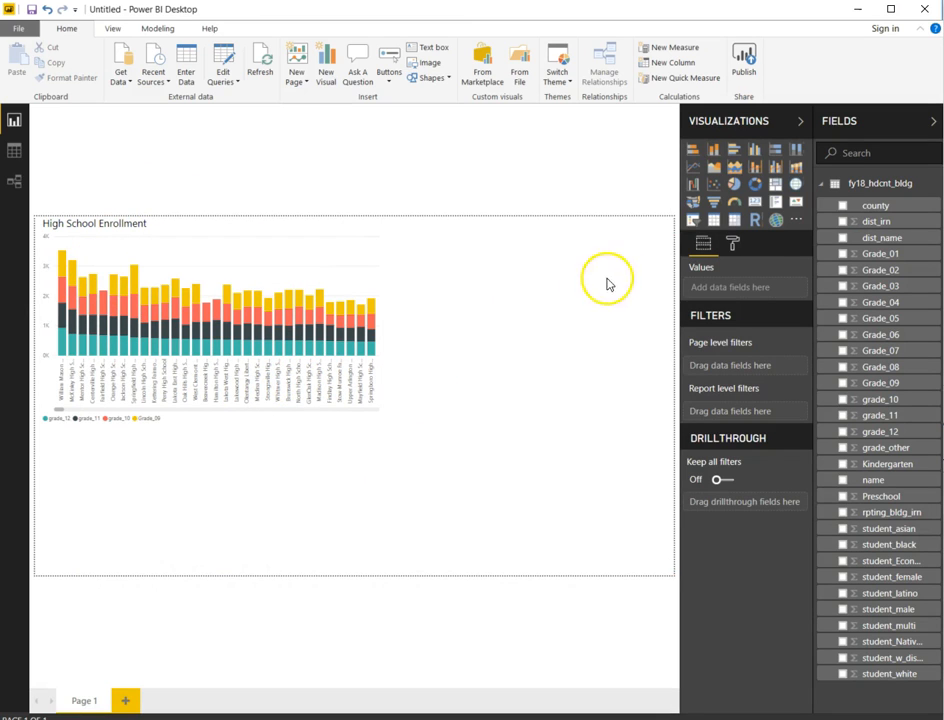
left_click(754, 187)
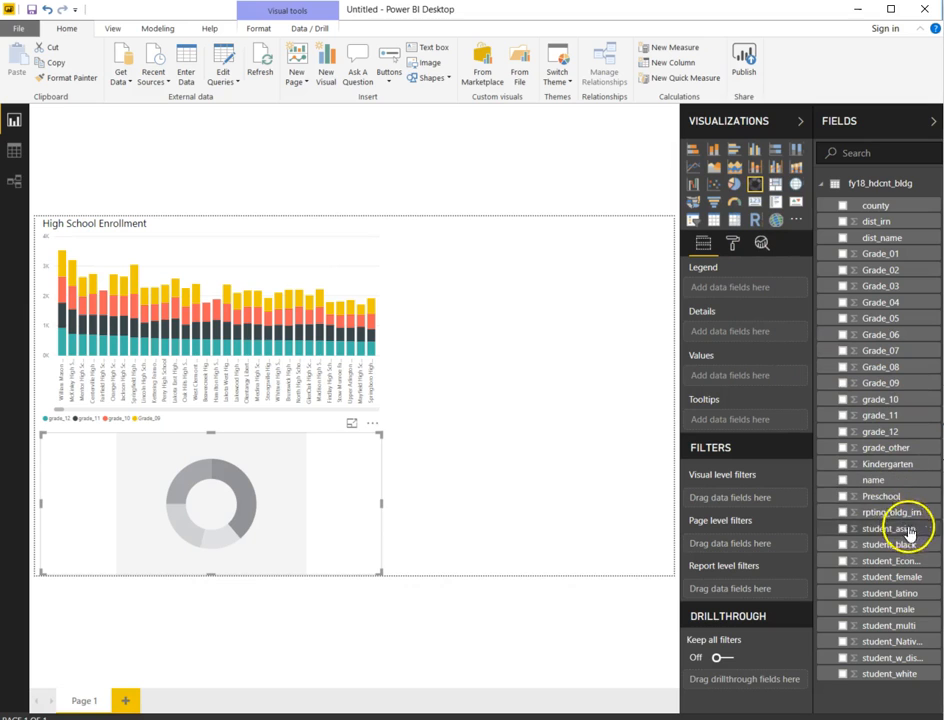
Step: Add student_asian, student_black, student_latino, student_multi, student_NativeAm and student_white as the donut chart's values
left_click_drag(818, 533, 746, 385)
left_click_drag(880, 545, 756, 392)
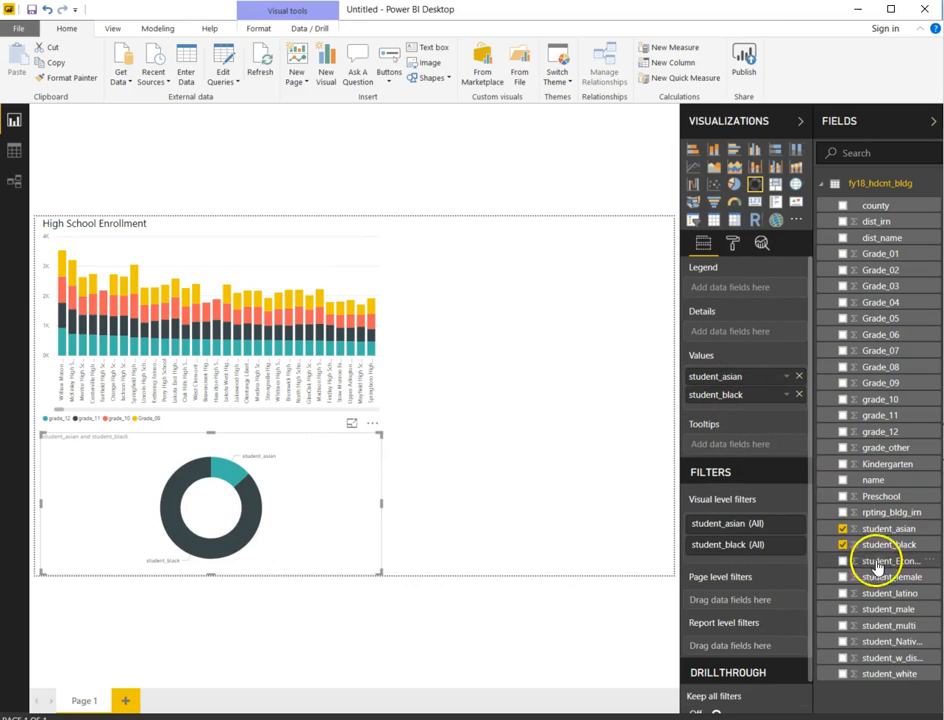
left_click_drag(893, 594, 768, 412)
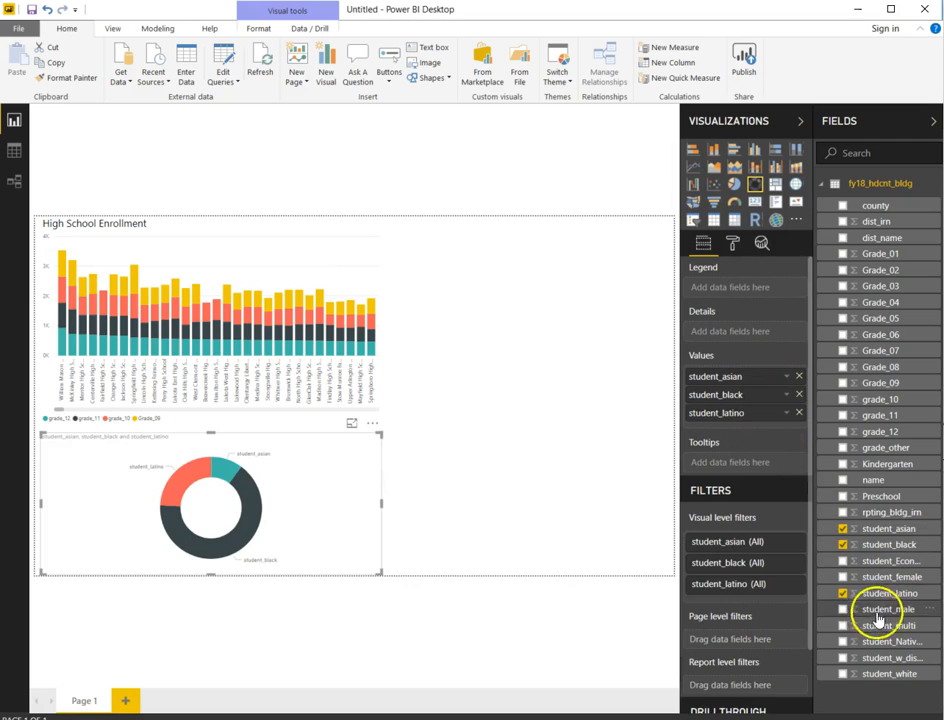
left_click_drag(888, 632, 752, 415)
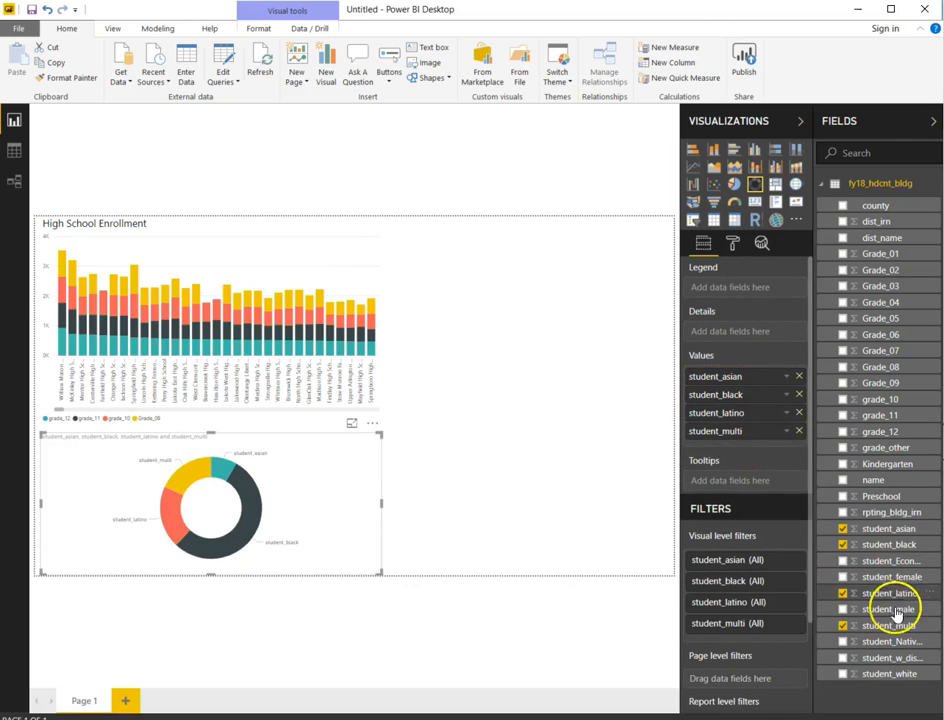
left_click_drag(885, 641, 760, 442)
left_click_drag(877, 673, 750, 465)
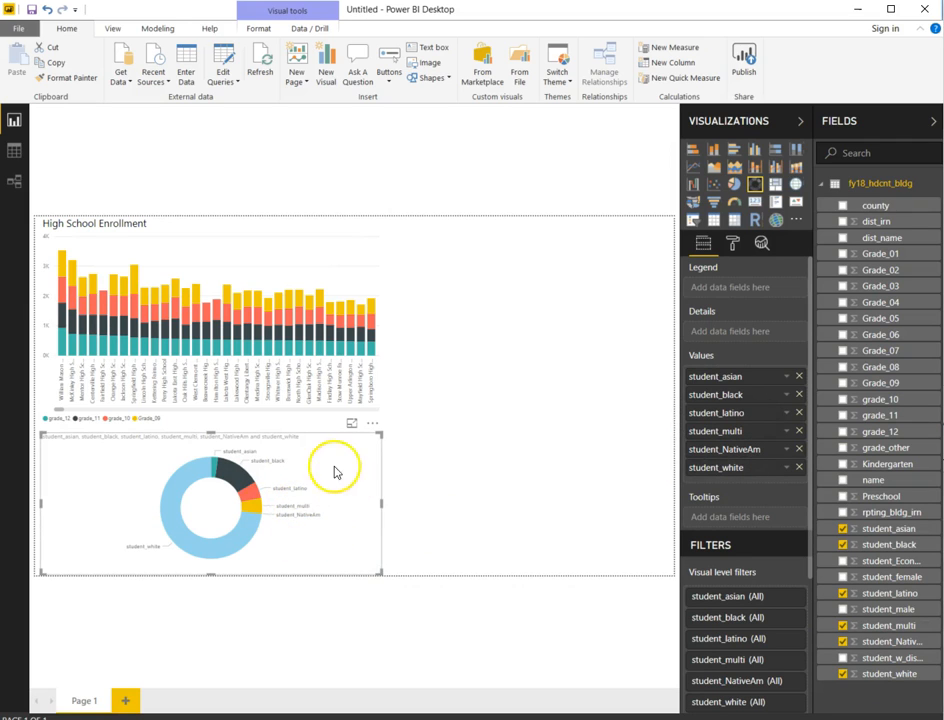
Step: Set the donut chart's title text to "Enrollment Diversity"
left_click(733, 246)
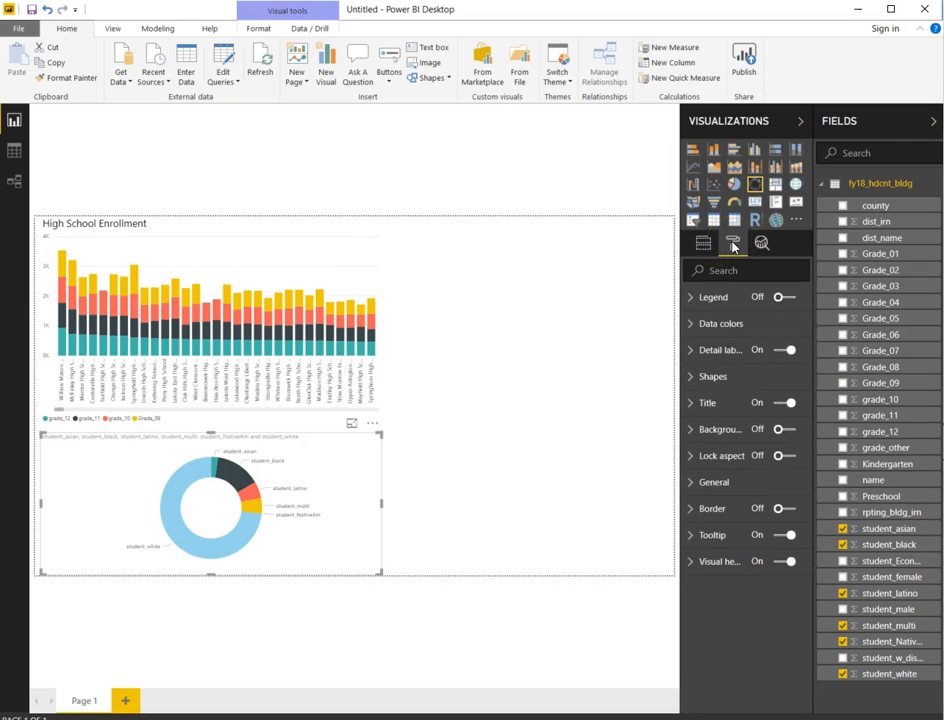
left_click(689, 405)
left_click_drag(697, 449, 870, 437)
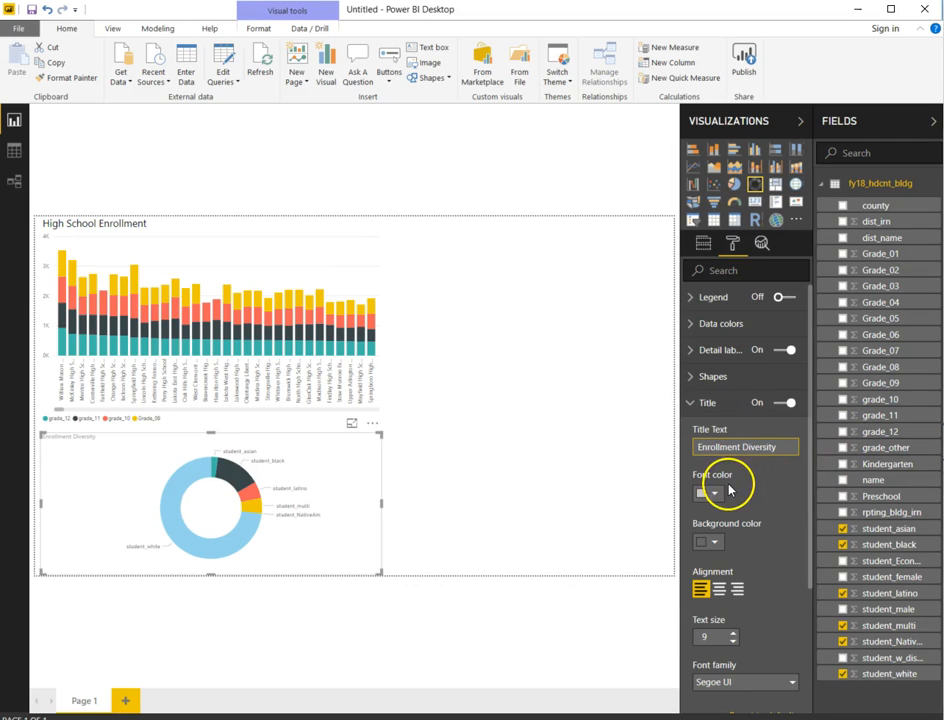
Step: Format the donut chart's title with a black font color and a text size of 14
left_click(712, 494)
left_click(712, 529)
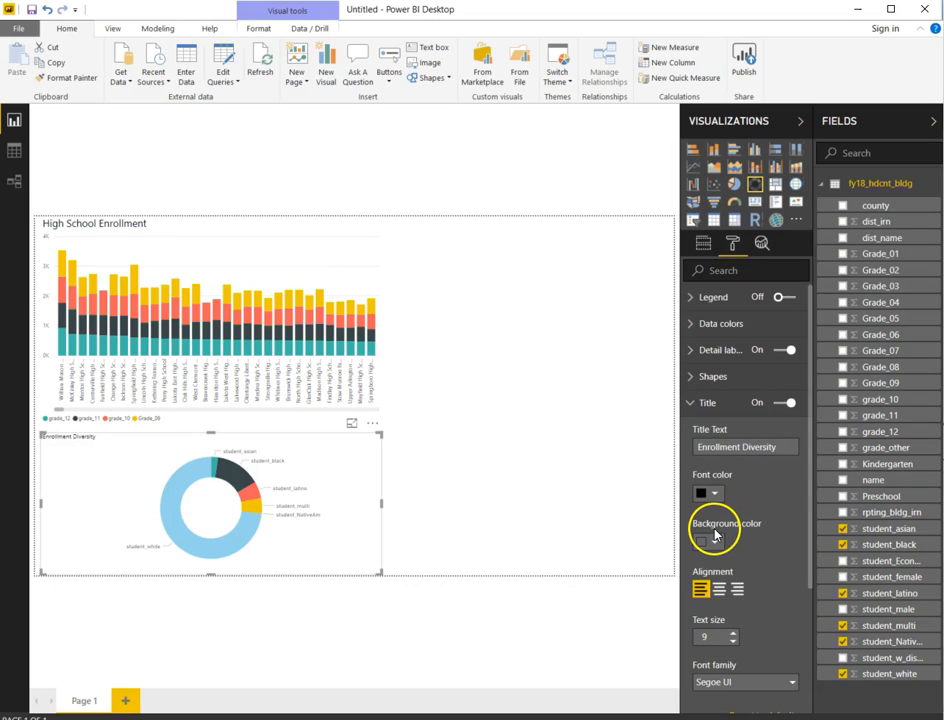
left_click(731, 634)
left_click(731, 634)
left_click(731, 634)
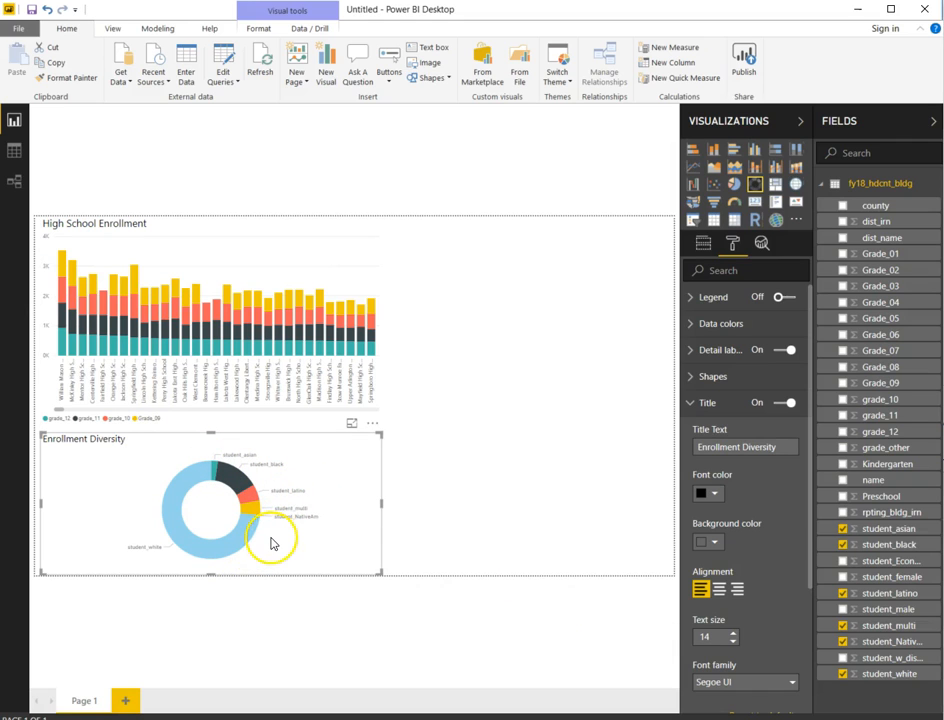
left_click(693, 405)
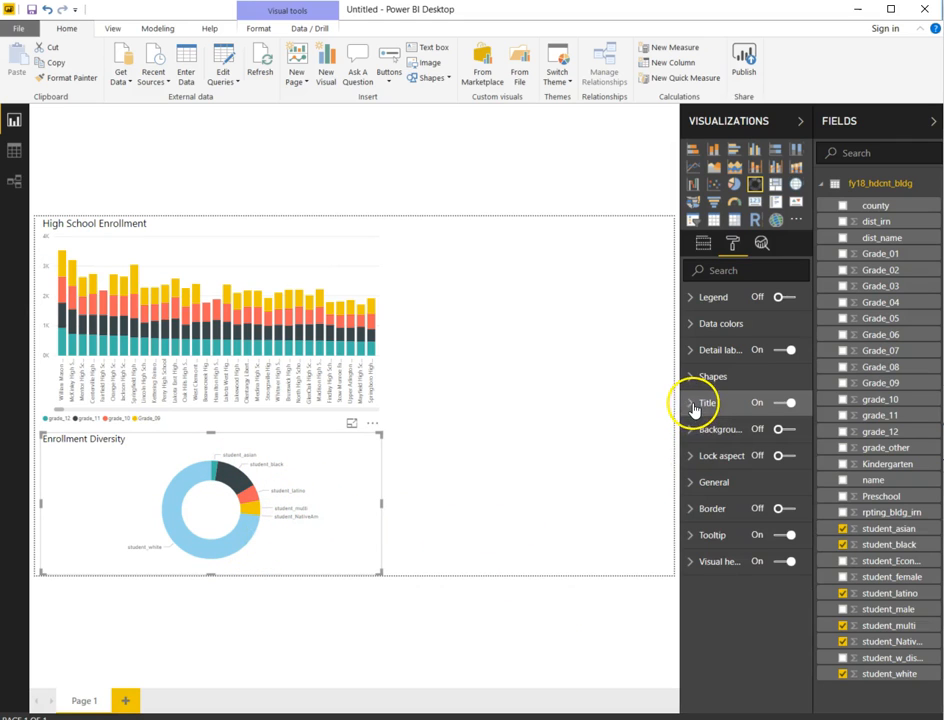
Step: Keep the donut chart's detail labels turned on and set their label style to Percent of total
left_click(778, 351)
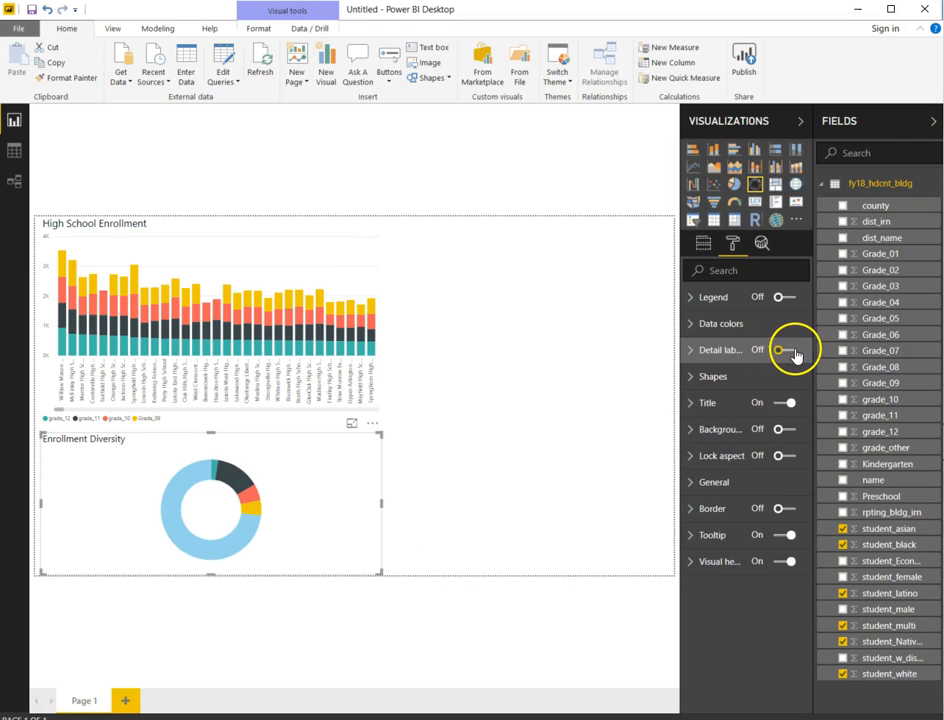
left_click(795, 354)
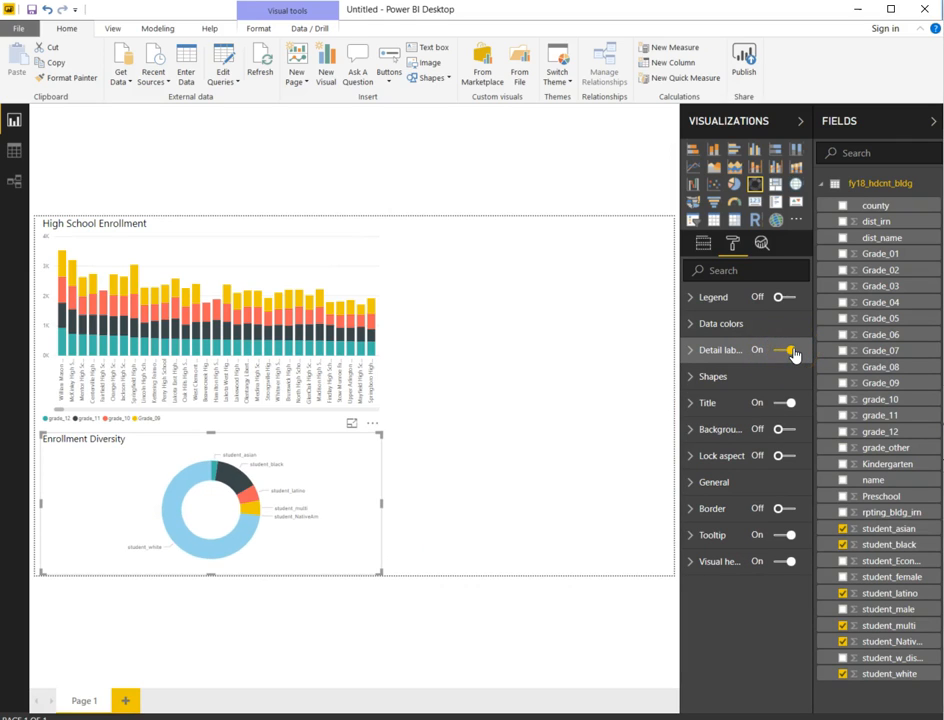
left_click(691, 355)
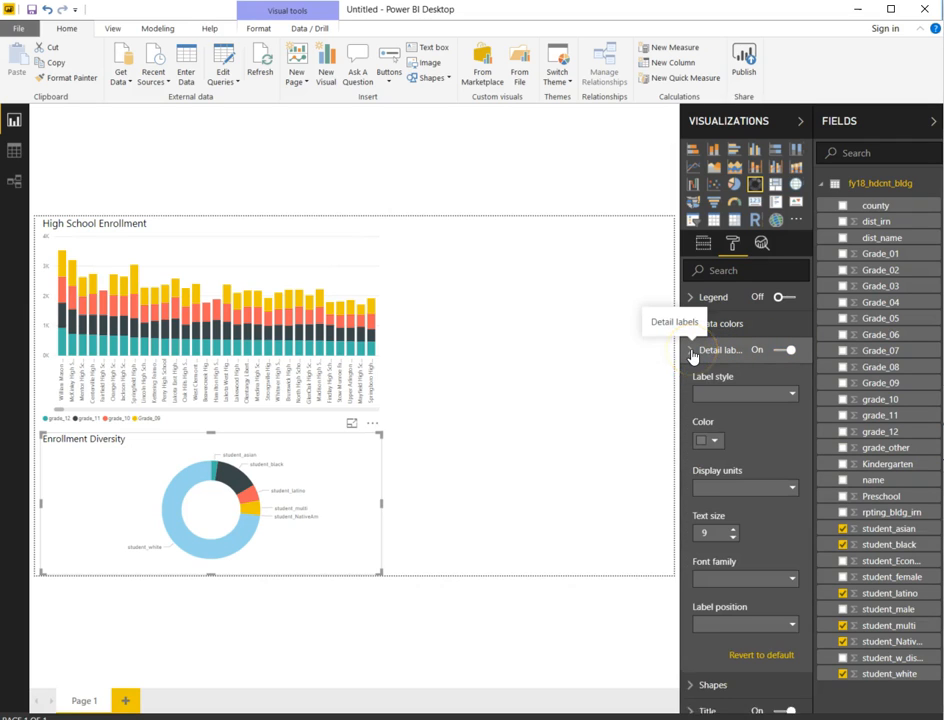
left_click(792, 396)
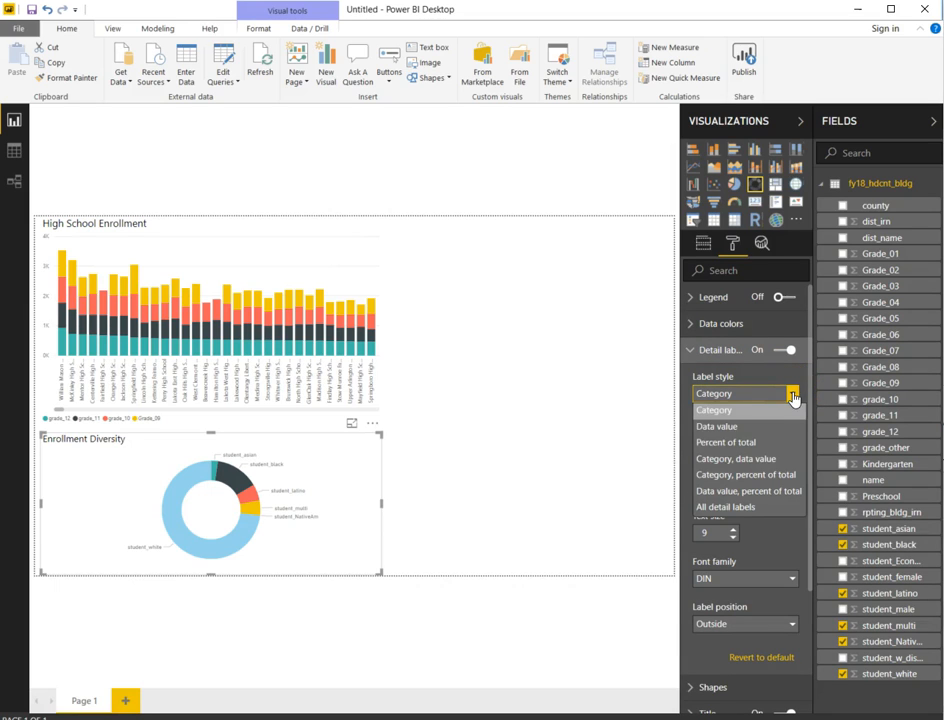
left_click(731, 445)
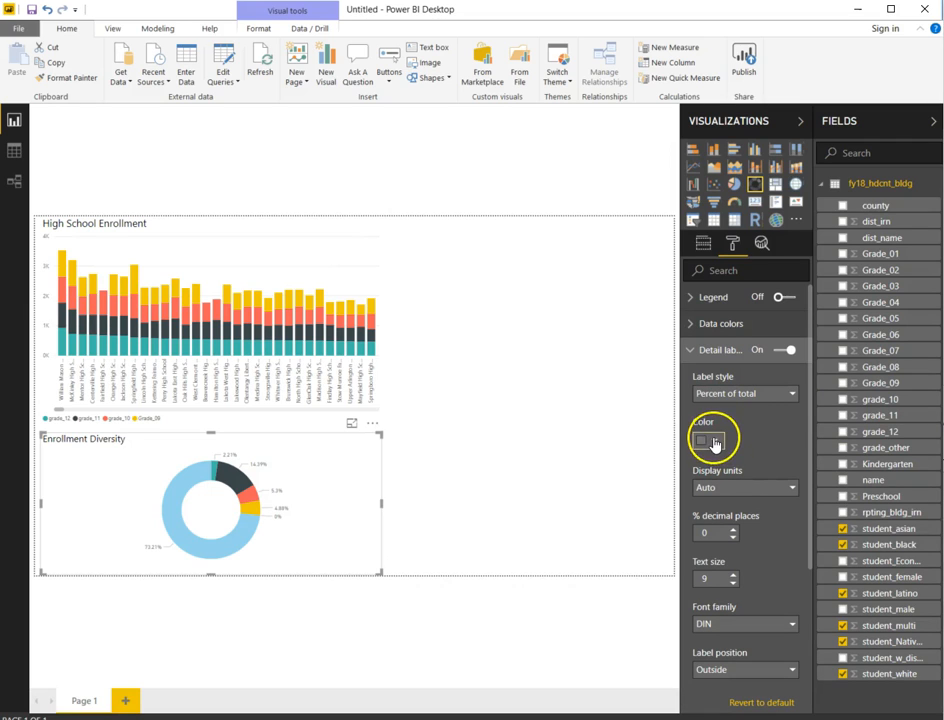
Step: Format the donut chart's detail labels with a black color and a text size of 10
left_click(714, 440)
left_click(712, 473)
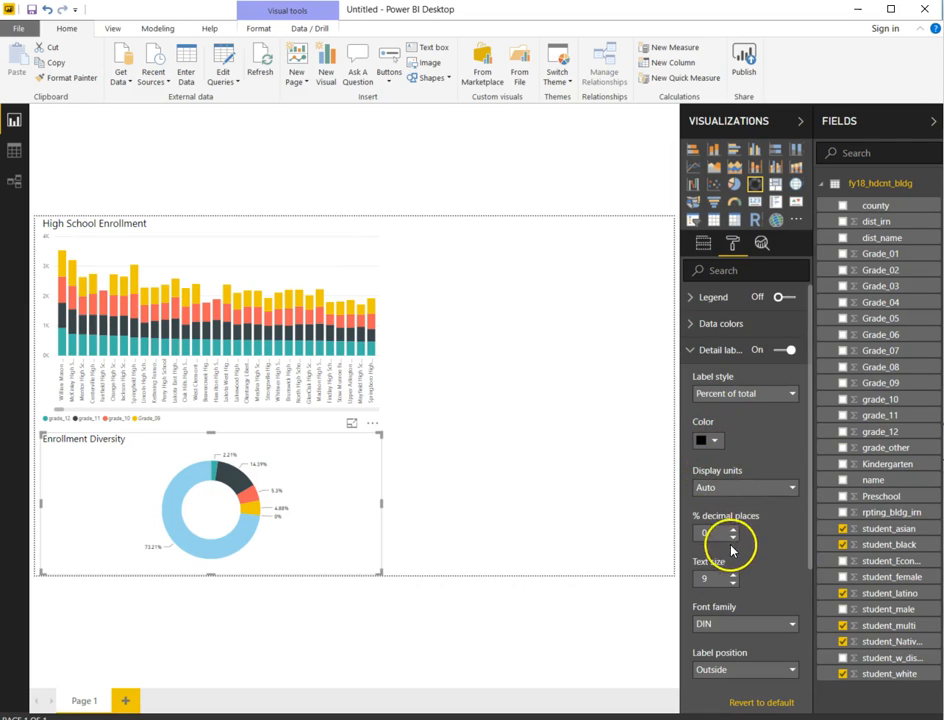
left_click(733, 575)
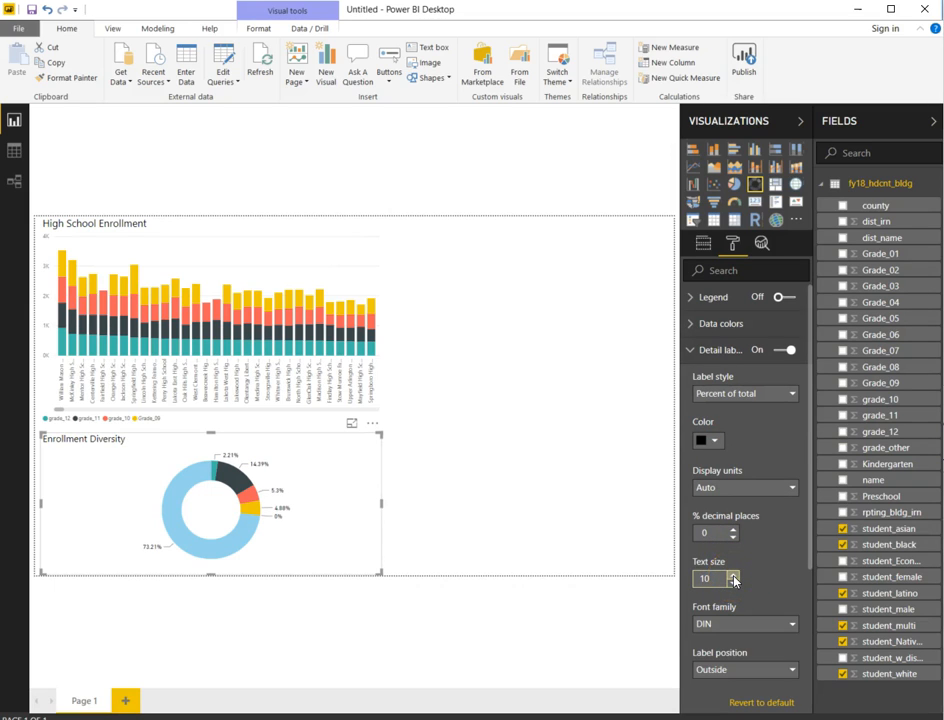
left_click(690, 352)
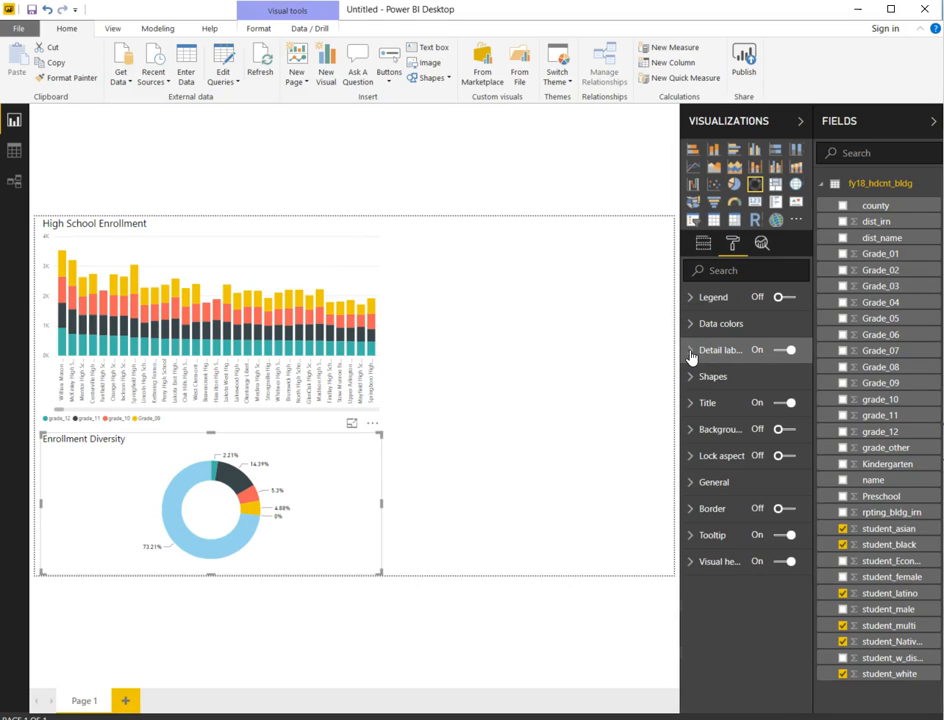
Step: Turn on the donut chart's legend and set its position to Bottom
left_click(785, 298)
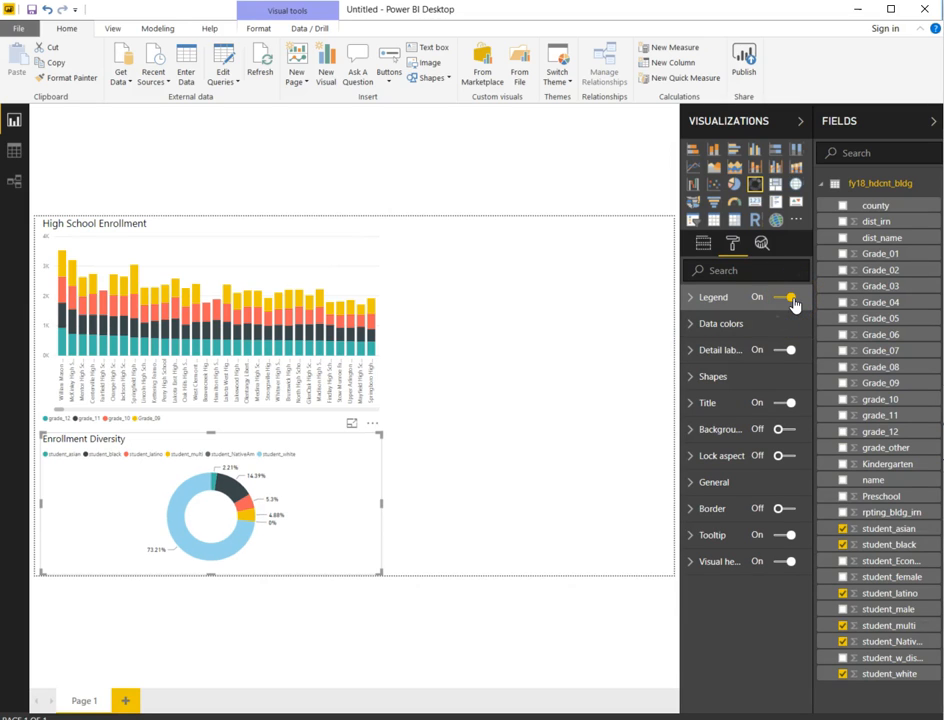
left_click(698, 297)
left_click(706, 339)
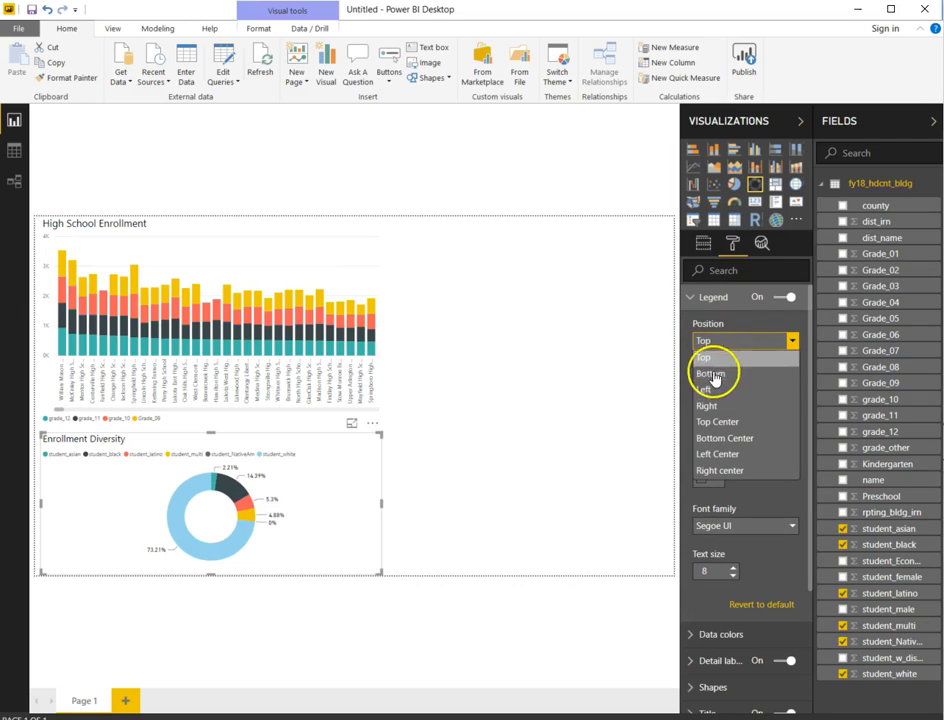
left_click(718, 382)
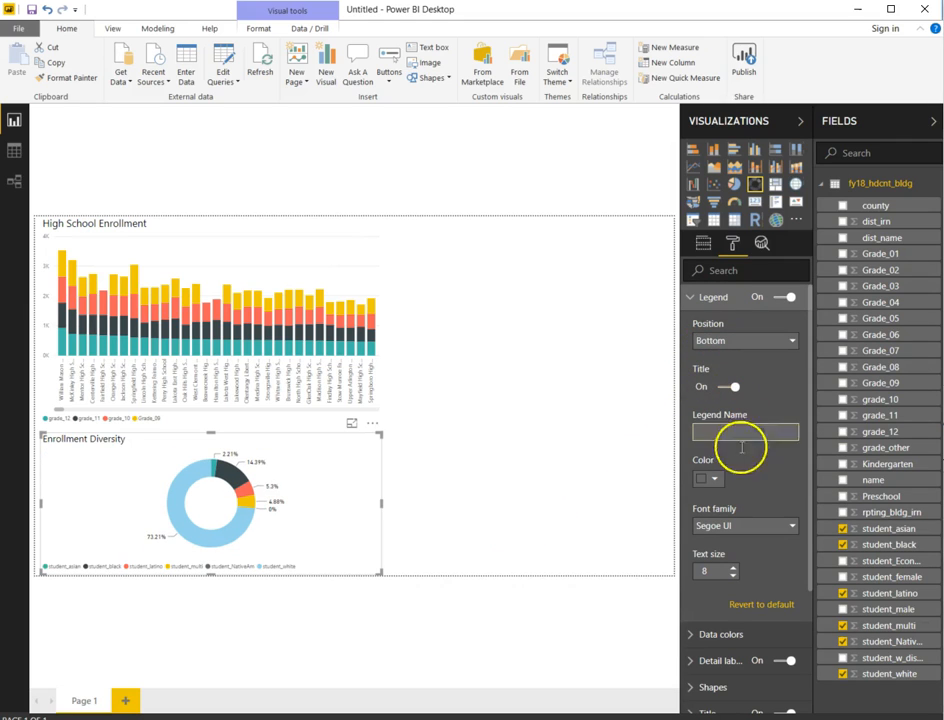
Step: Set the donut chart legend's text size to 10 and deselect the chart
left_click(733, 567)
left_click(733, 567)
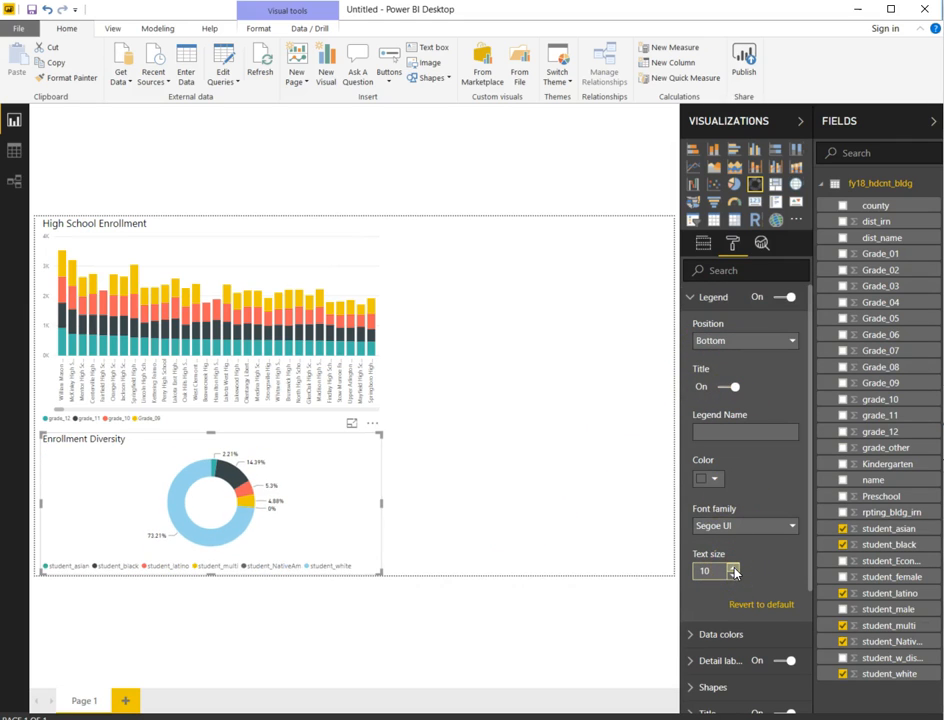
left_click(574, 482)
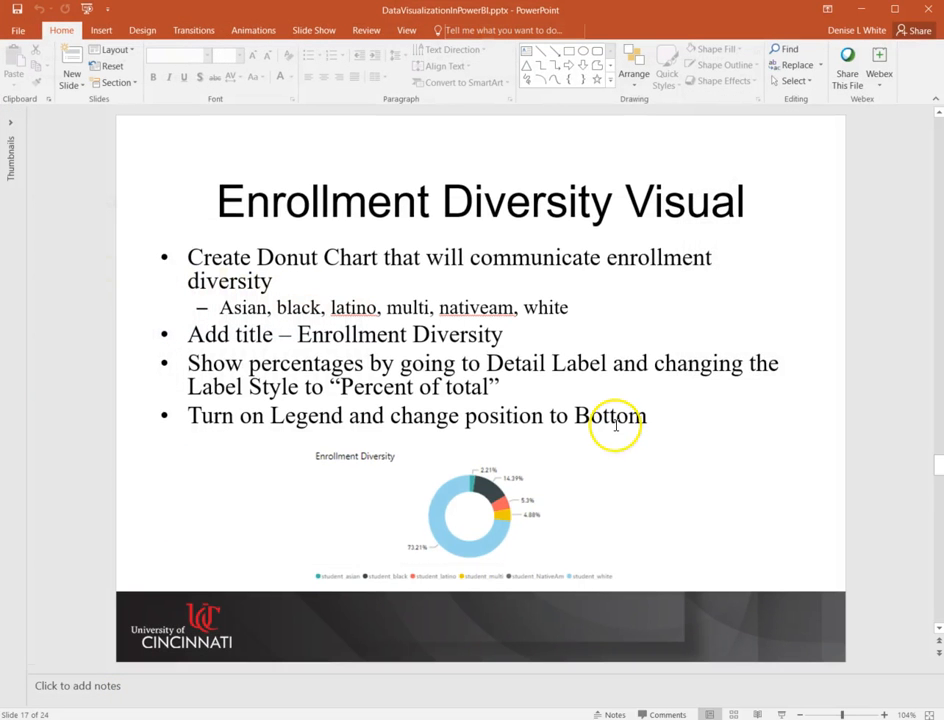
Step: Read the Elementary/Middle School Visual slide in PowerPoint, and add an empty stacked bar chart to the Power BI Desktop report
scroll(614, 428, "down", 1)
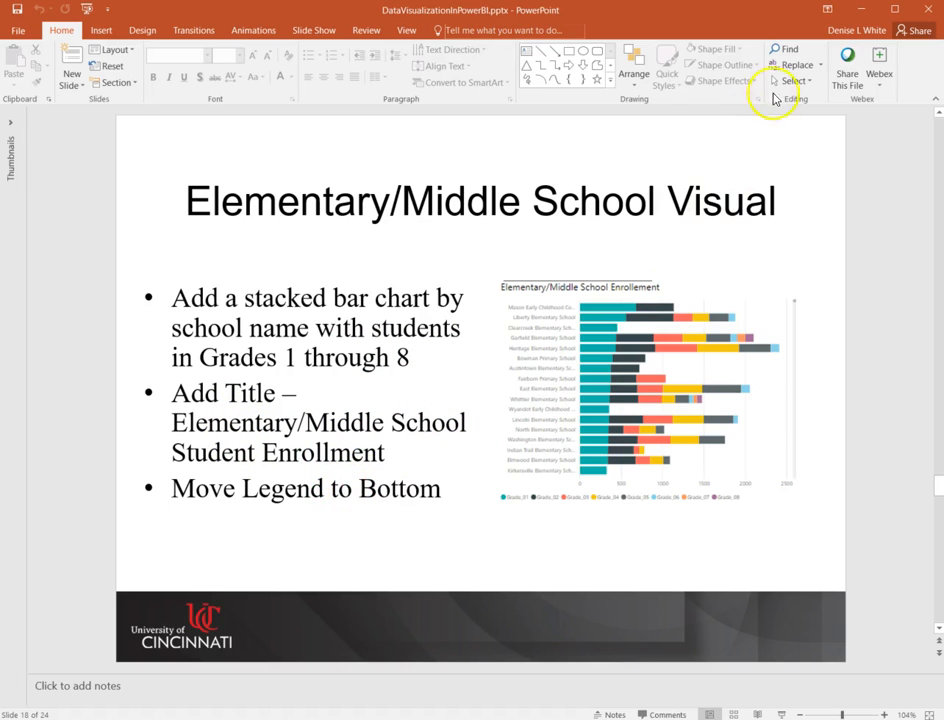
left_click(866, 9)
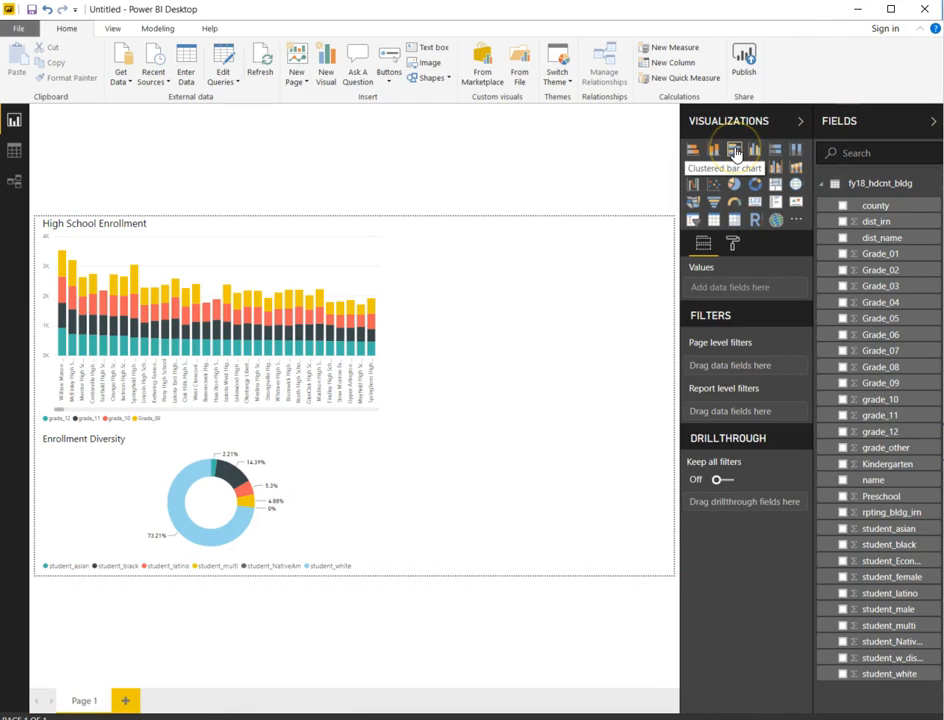
left_click(692, 150)
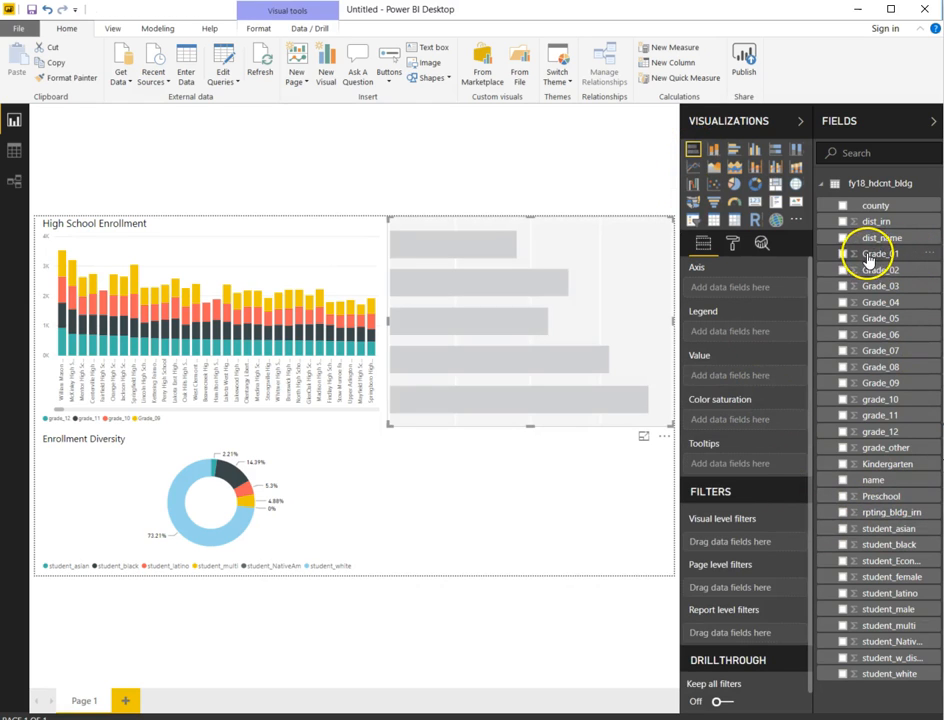
Step: Add Grade_01 through Grade_08 as the stacked bar chart's values and the name field as its axis
left_click_drag(812, 256, 784, 371)
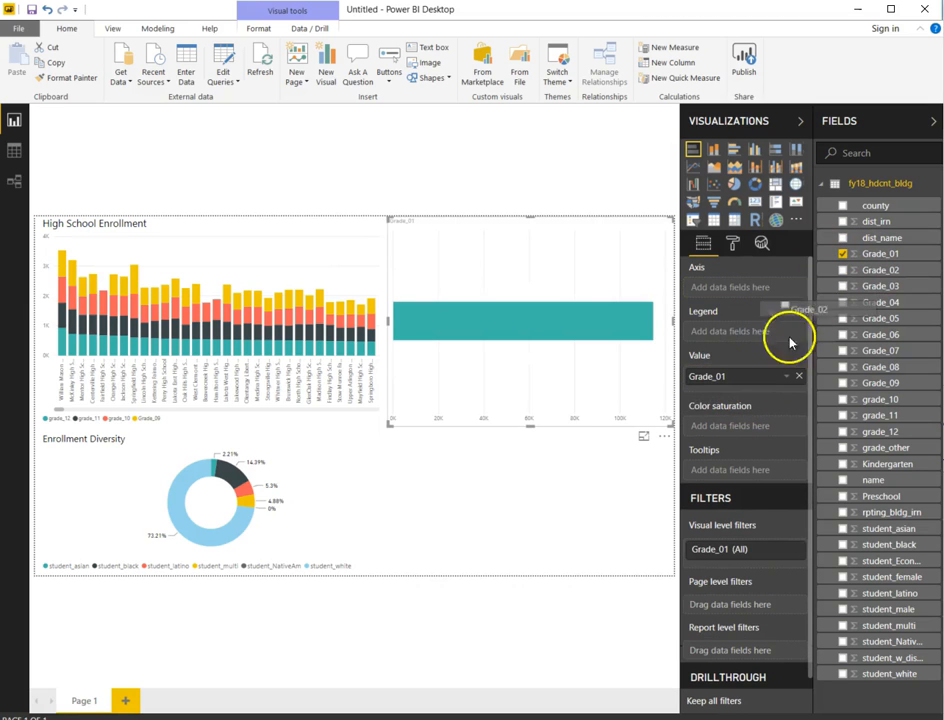
left_click_drag(869, 278, 760, 410)
left_click(842, 270)
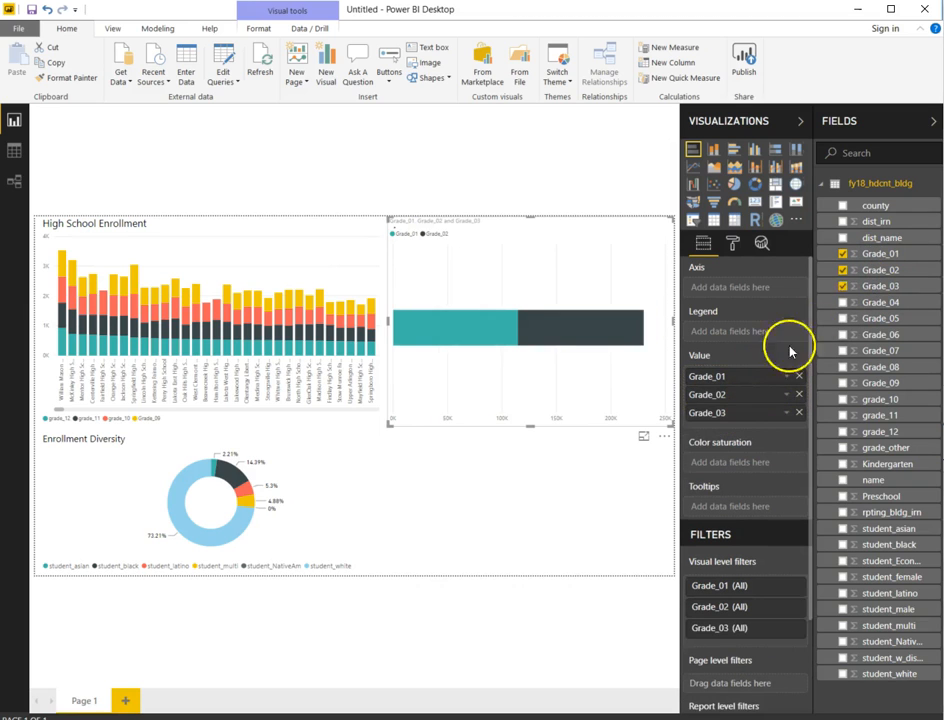
left_click_drag(866, 300, 750, 415)
left_click_drag(866, 316, 792, 407)
left_click_drag(866, 334, 752, 450)
left_click_drag(848, 372, 772, 470)
left_click_drag(869, 368, 741, 498)
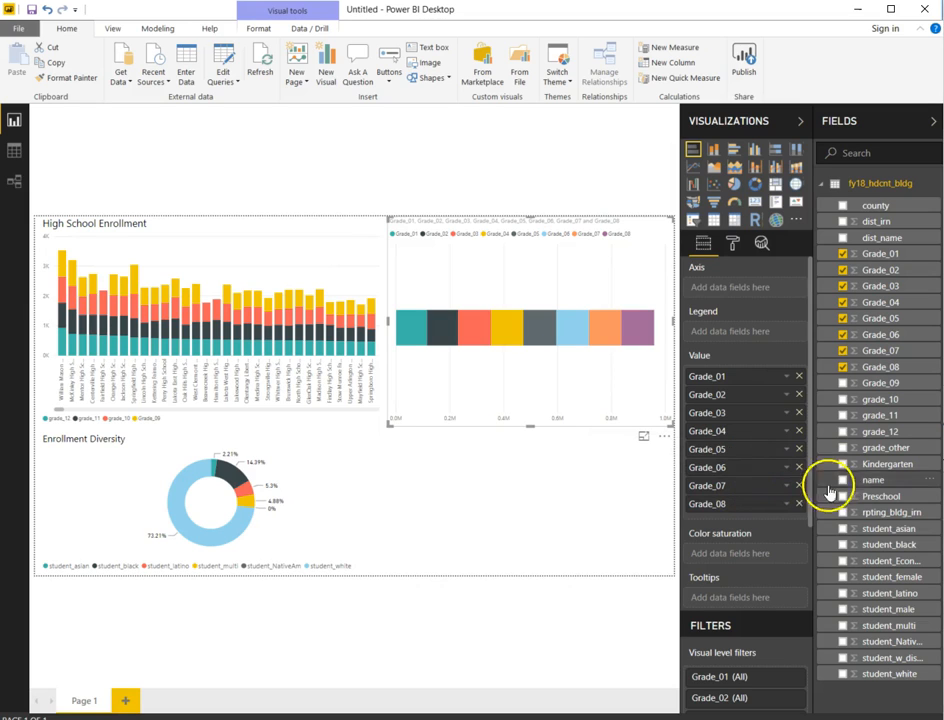
left_click_drag(869, 484, 741, 290)
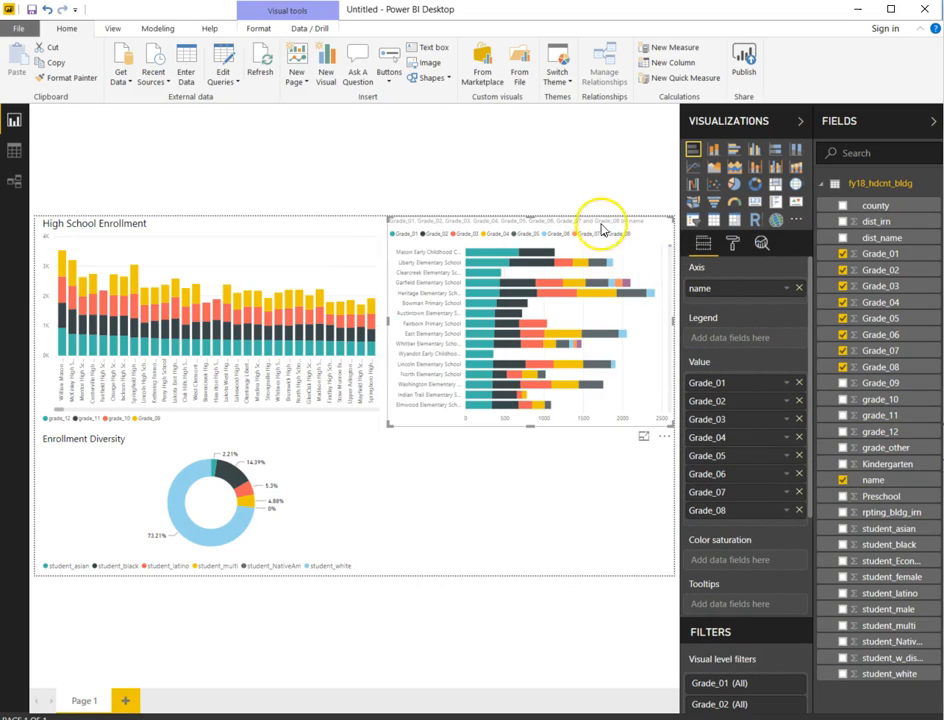
Step: Set the stacked bar chart's title text to "ELementary/Middle School Enrollment"
left_click(733, 249)
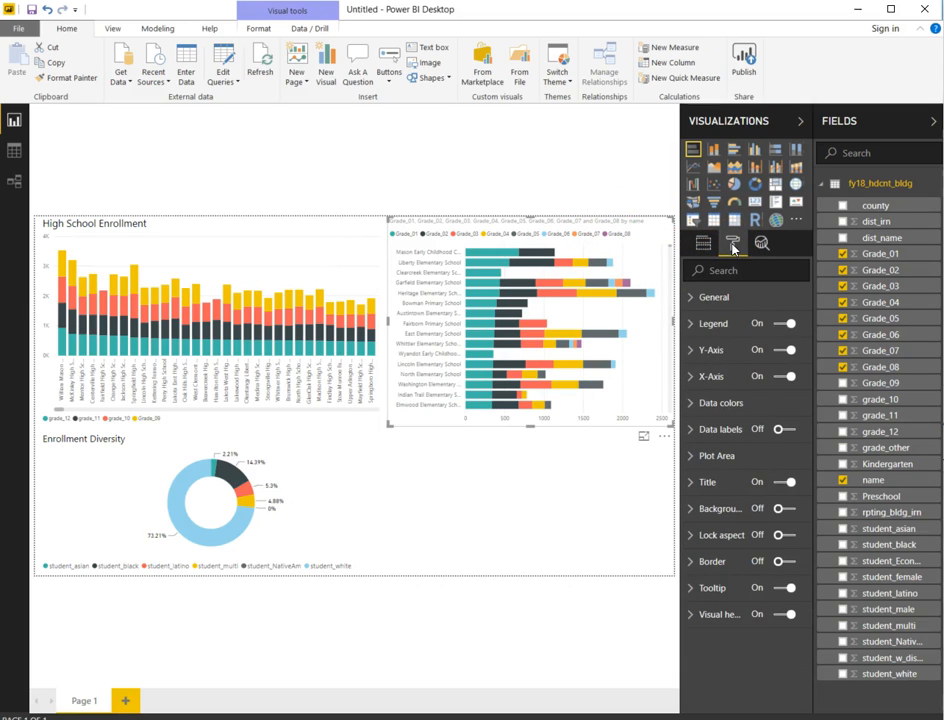
left_click(704, 482)
left_click_drag(697, 527, 838, 540)
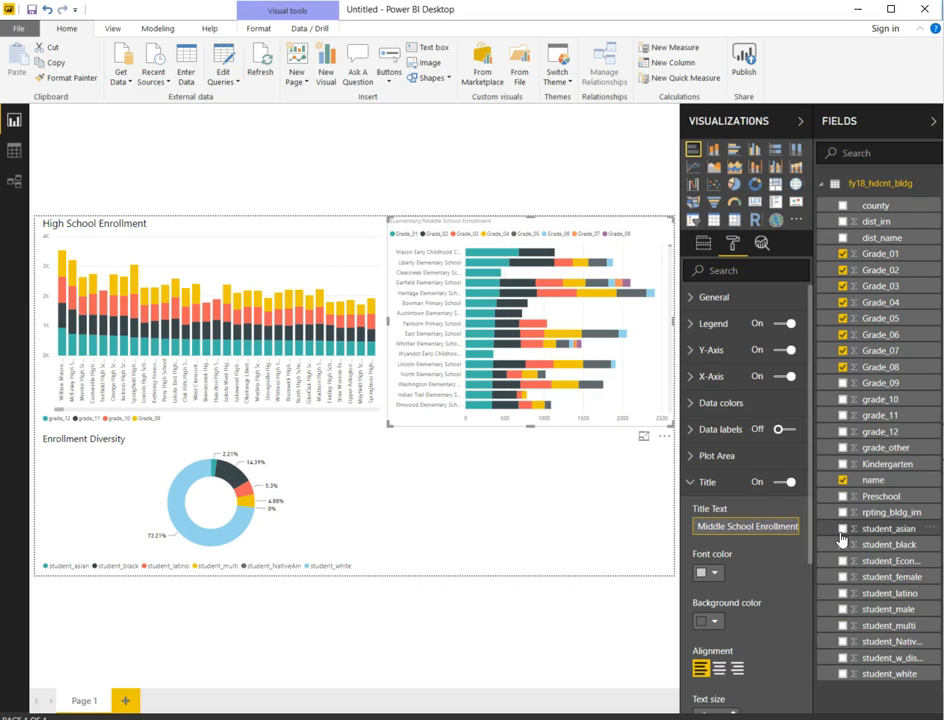
Step: Set the title of the Elementary/Middle School chart to black font color and text size 14
left_click(707, 572)
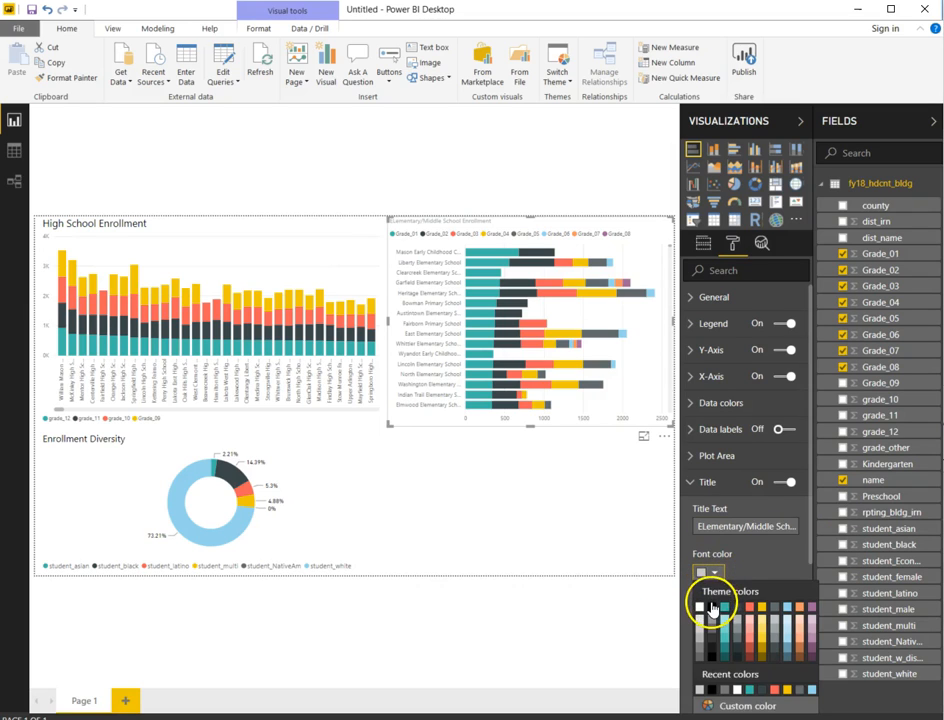
left_click(711, 609)
scroll(750, 700, "down", 5)
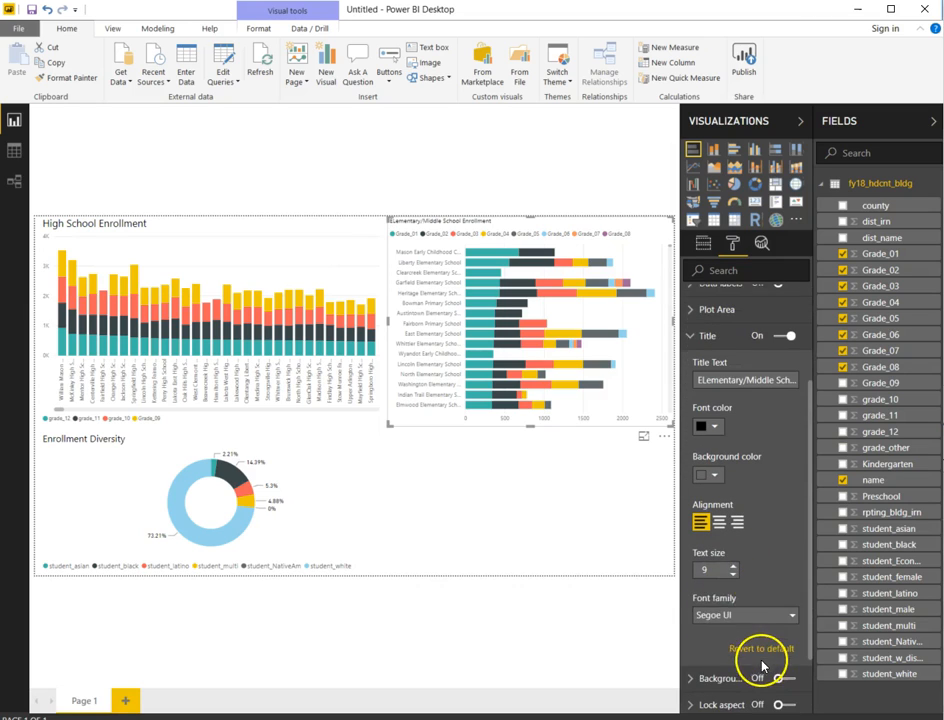
left_click(733, 566)
left_click(733, 566)
left_click(733, 566)
left_click(733, 566)
left_click(733, 566)
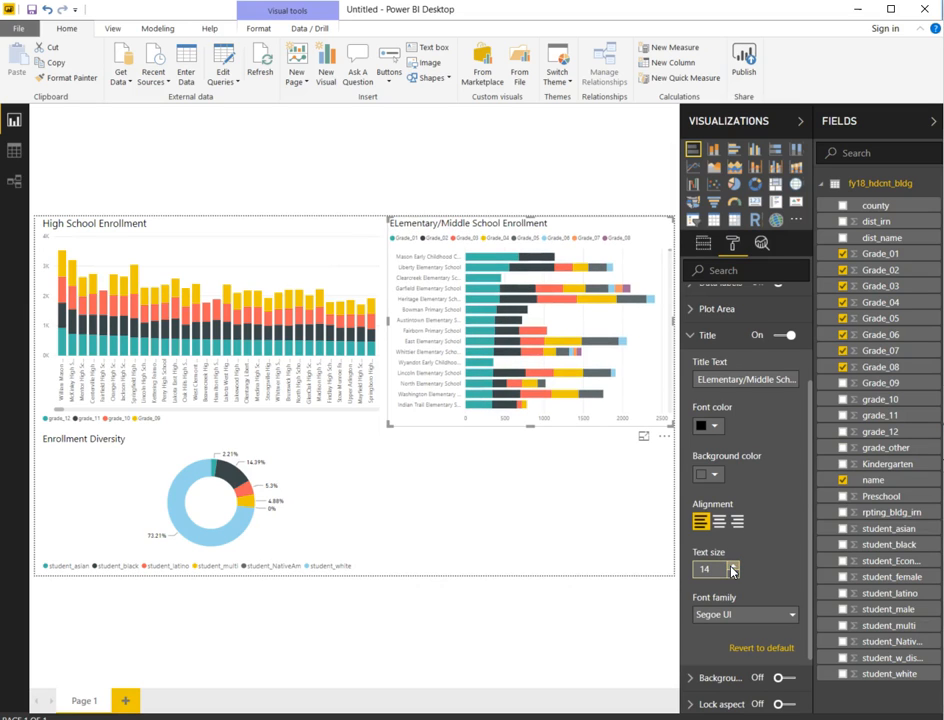
left_click(698, 335)
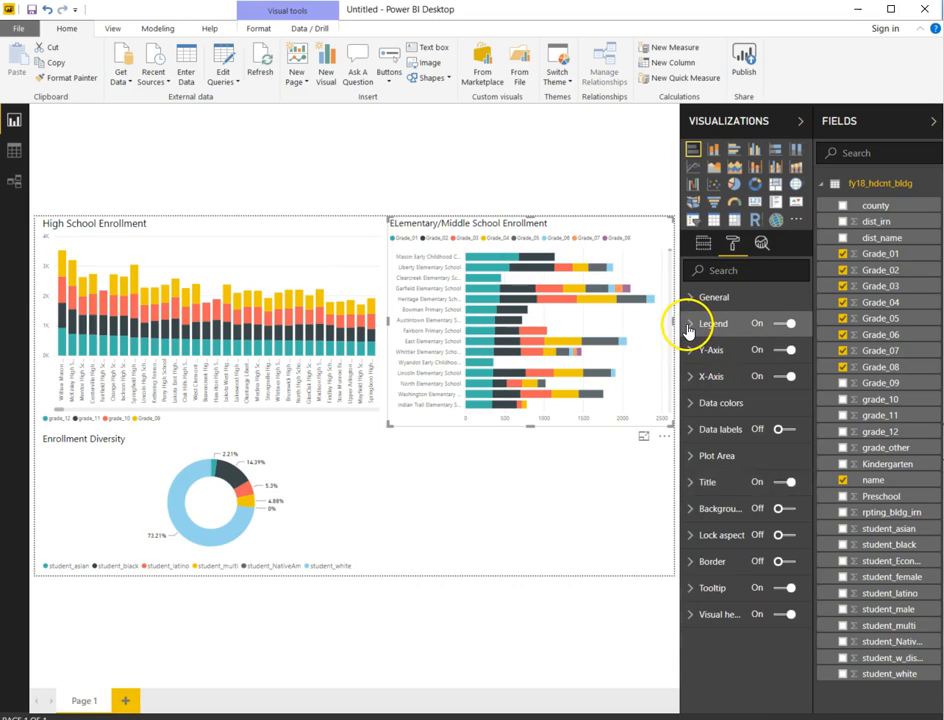
Step: Set the stacked bar chart's legend position to Bottom, and move the chart down beside the donut chart
left_click(690, 322)
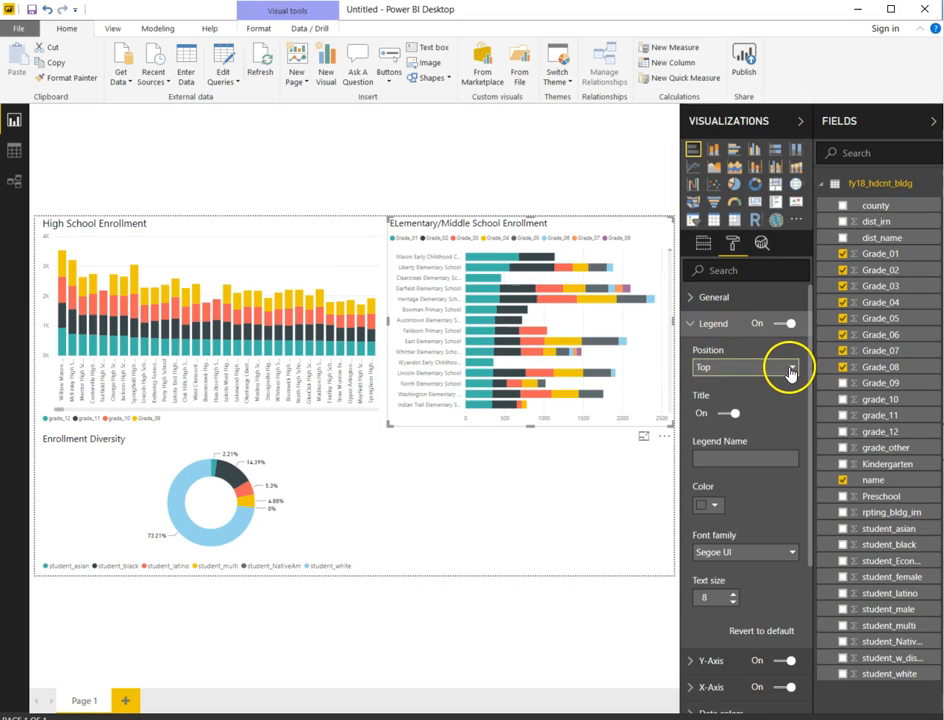
left_click(782, 367)
left_click(780, 400)
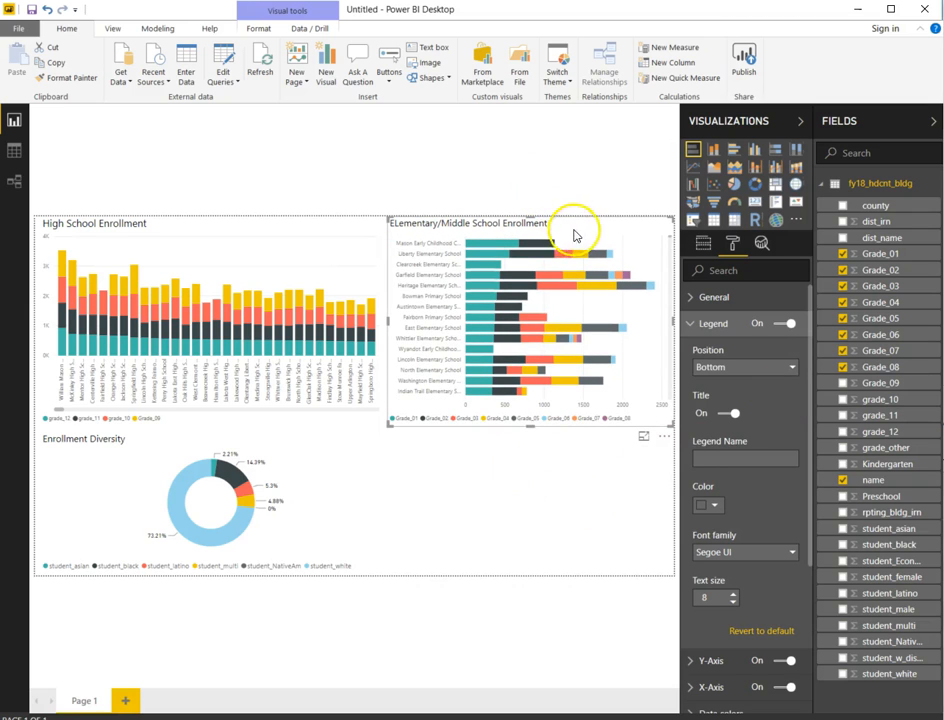
left_click_drag(579, 228, 579, 377)
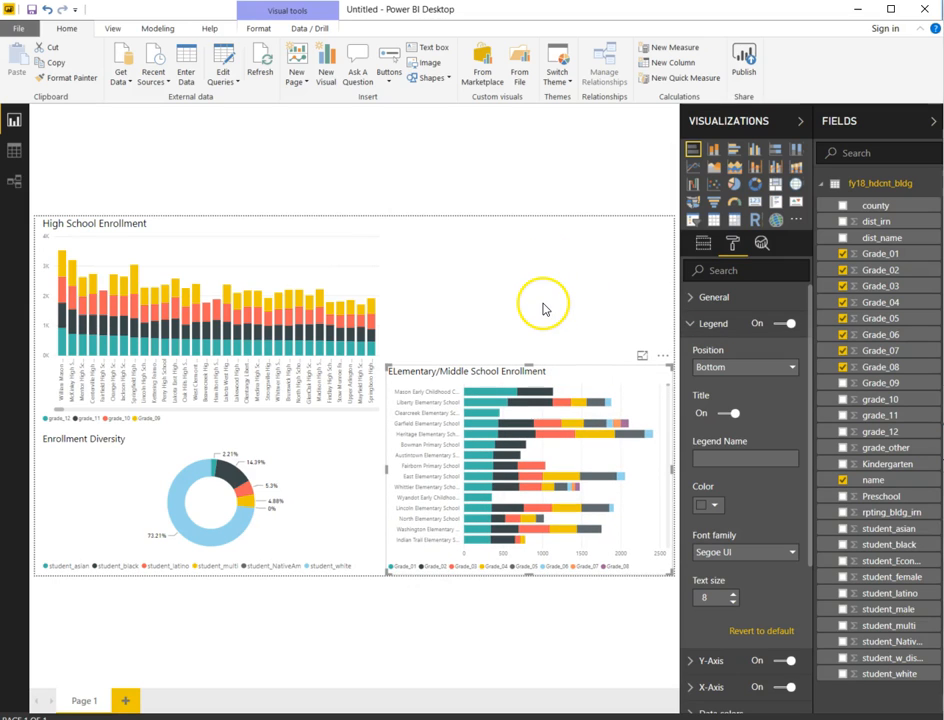
left_click(555, 300)
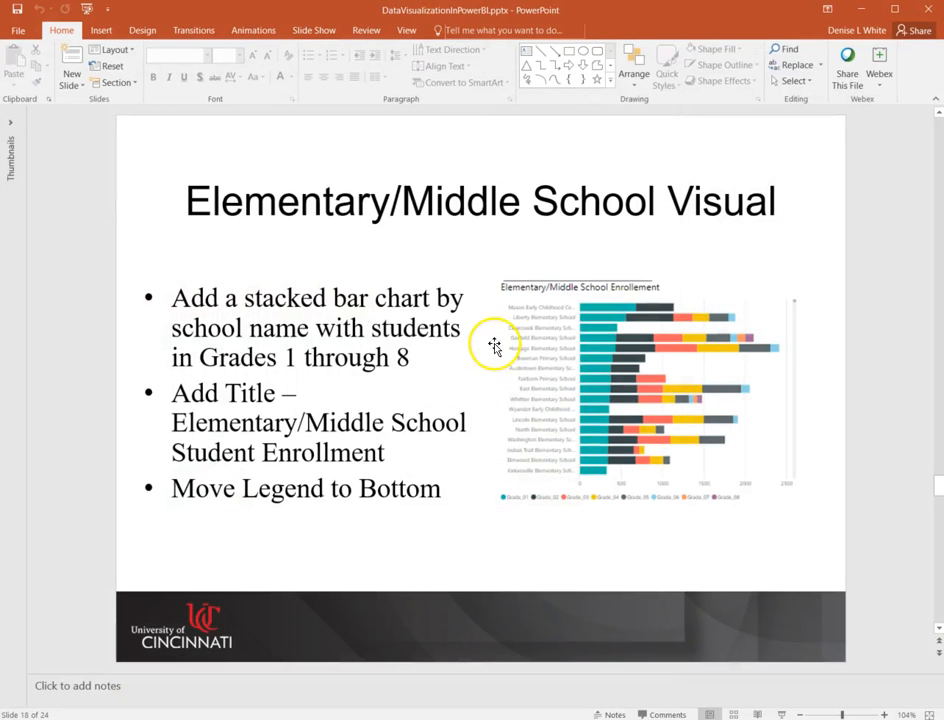
Step: Read the County Slicer slide in PowerPoint, and add an empty slicer to the Power BI Desktop report
scroll(496, 357, "down", 1)
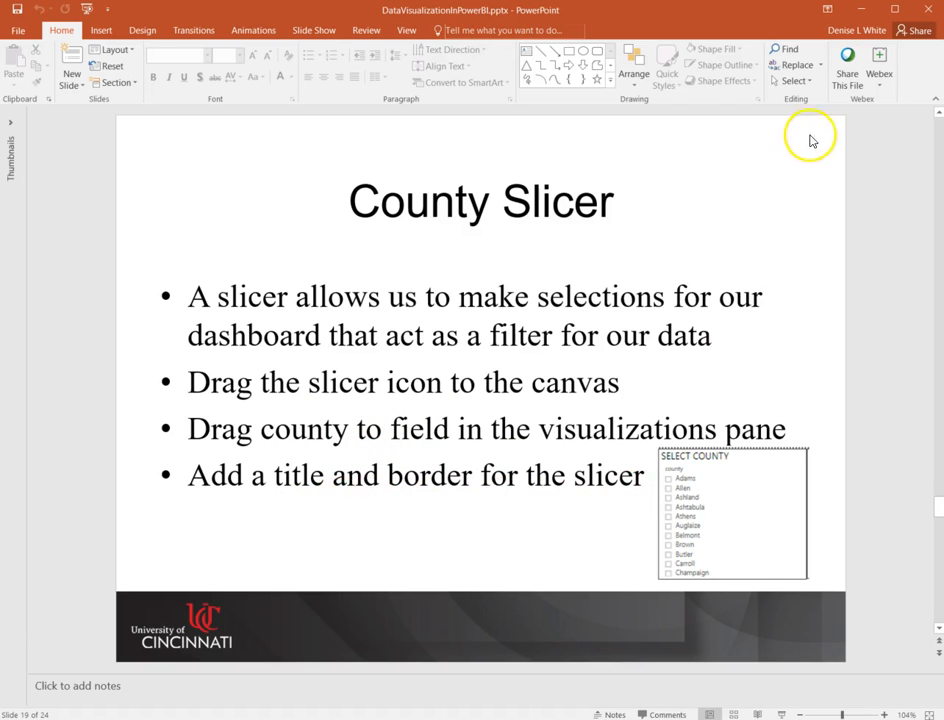
left_click(863, 11)
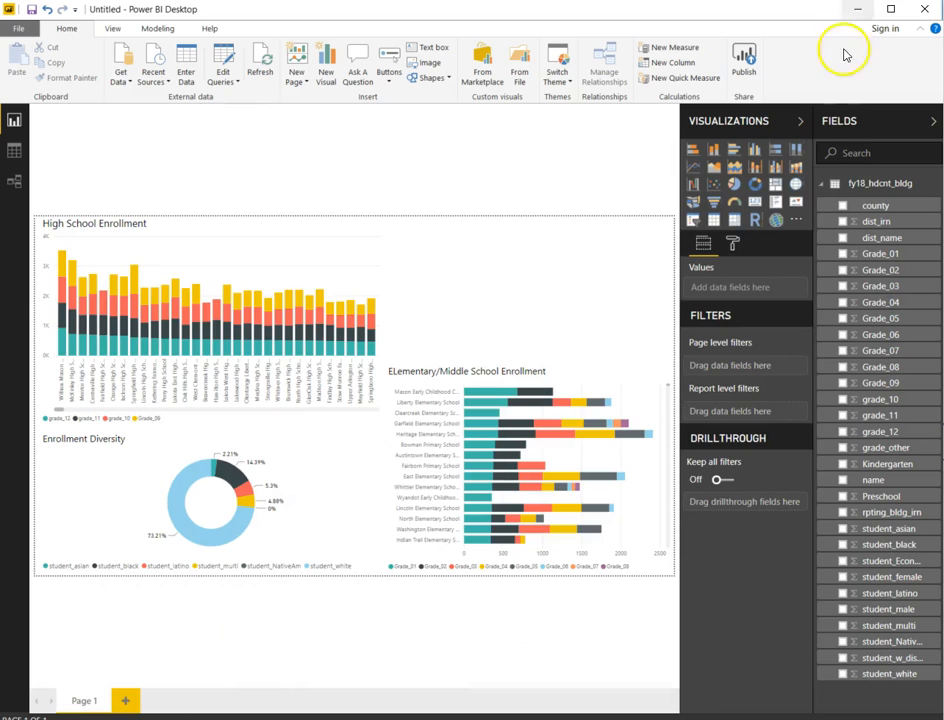
left_click(693, 222)
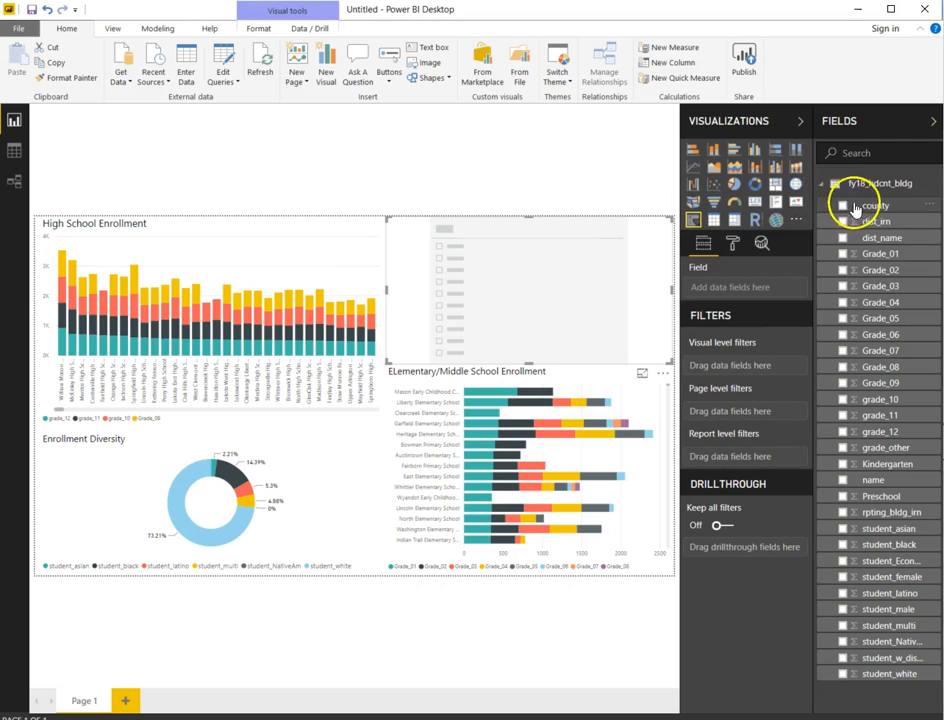
Step: Assign the county field to the slicer and narrow it to a bit less than half its width
left_click_drag(878, 210, 746, 298)
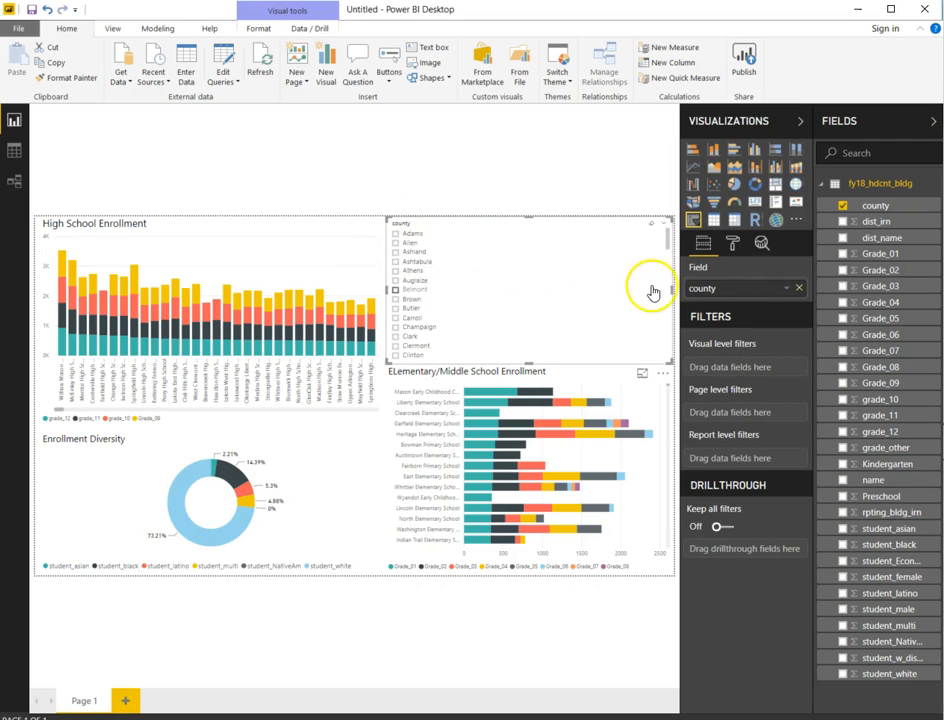
left_click_drag(671, 290, 511, 289)
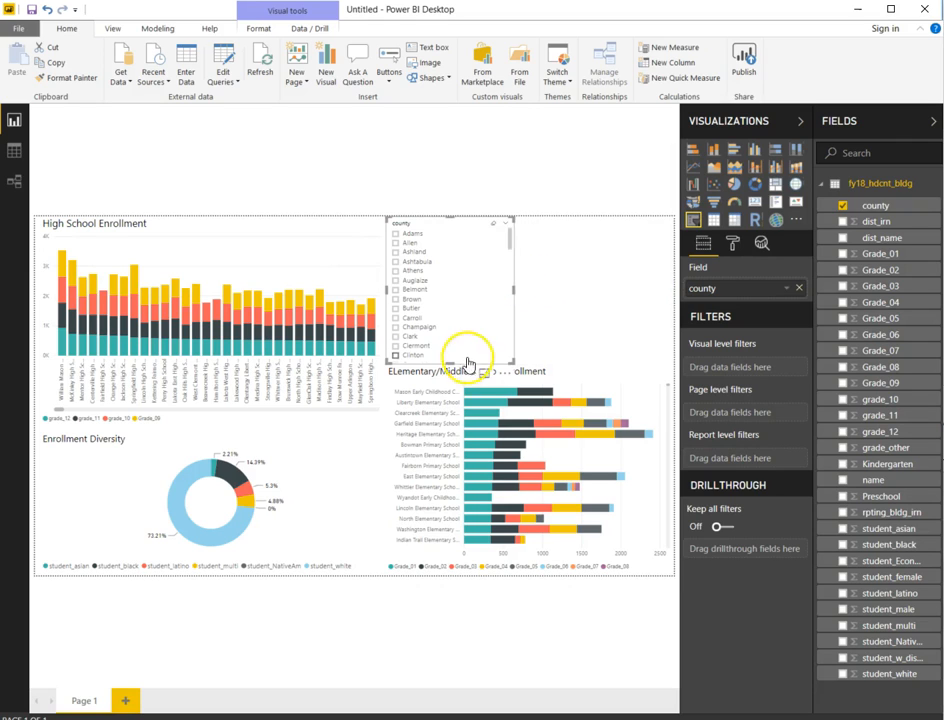
Step: Turn on the county slicer's title and set its text to "SELECT COUNTY"
left_click(735, 246)
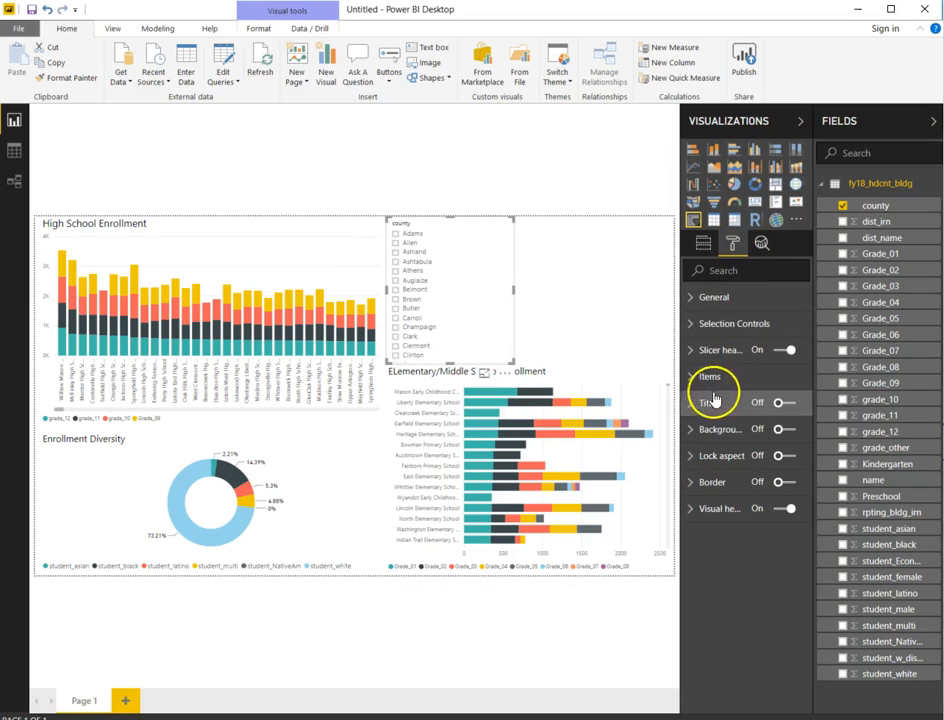
left_click(789, 403)
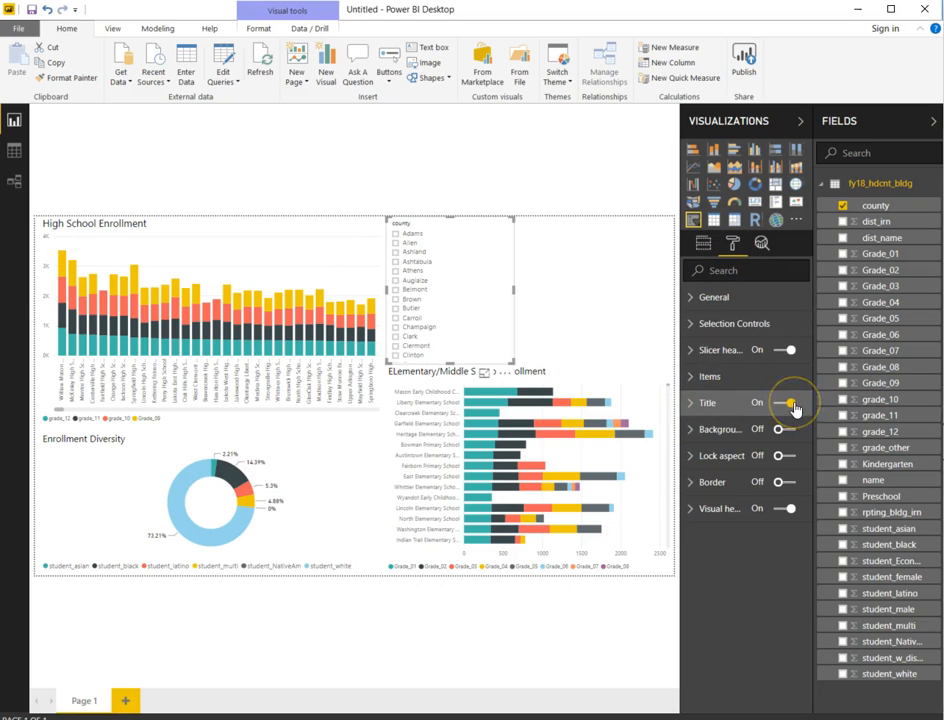
left_click(689, 405)
left_click(710, 443)
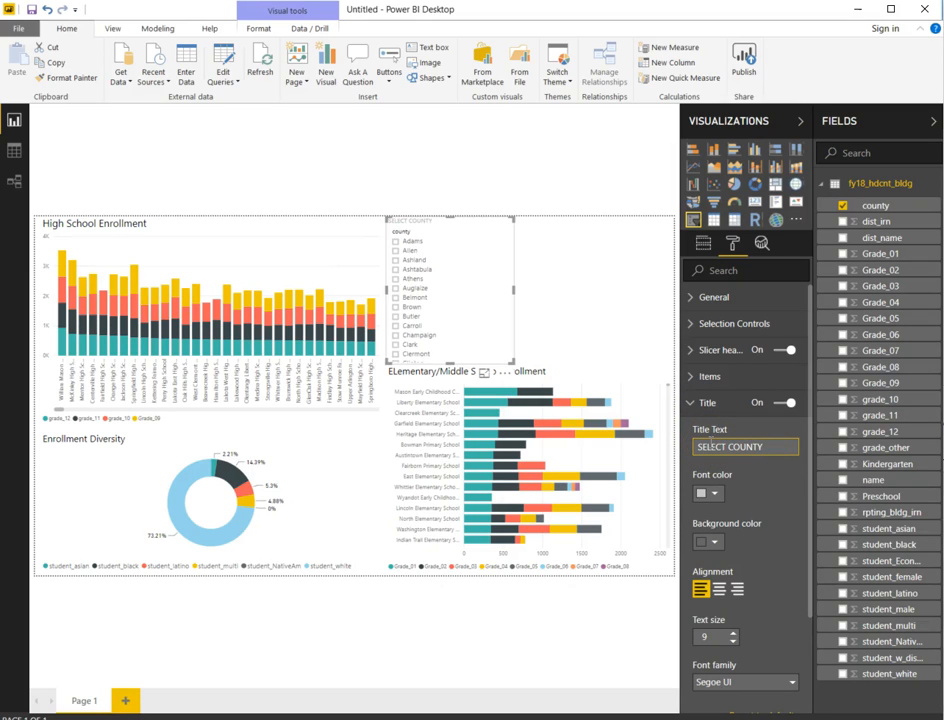
Step: Make the county slicer's title black with text size 12
left_click(707, 493)
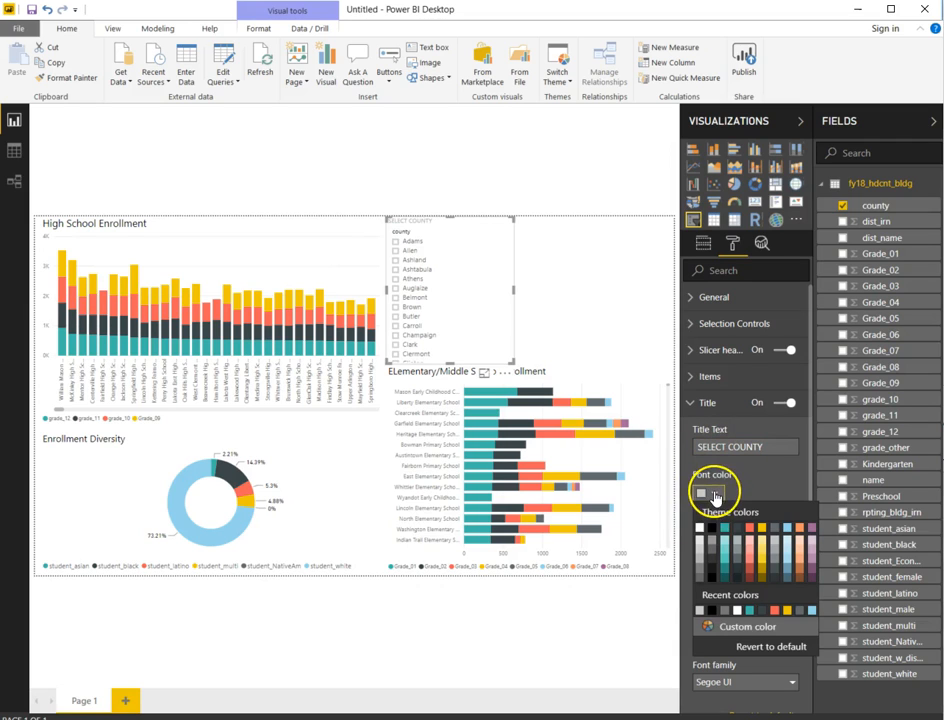
left_click(711, 527)
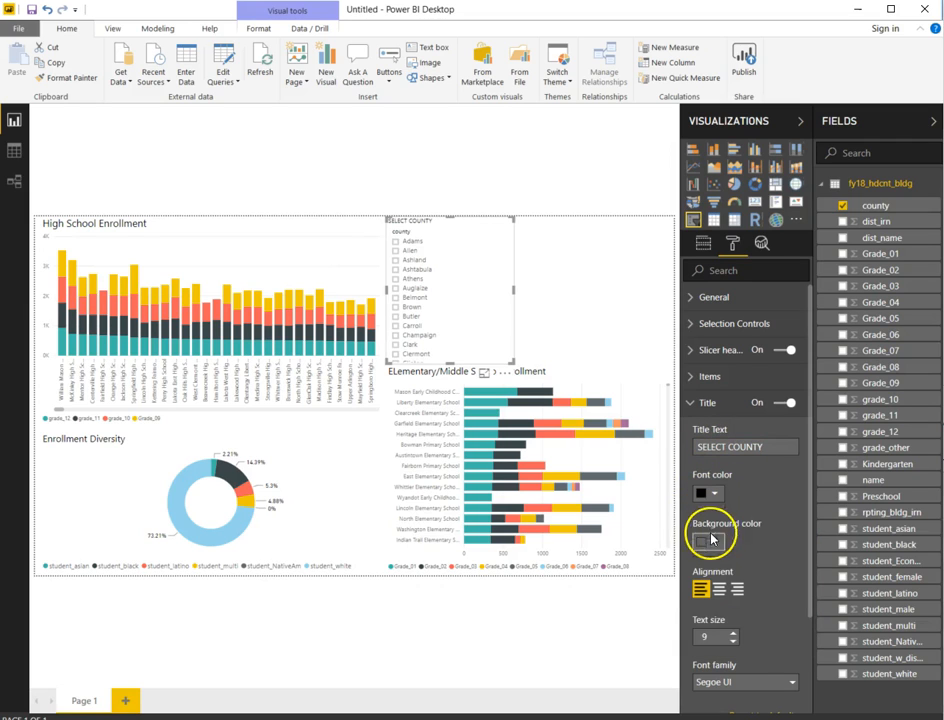
left_click(735, 634)
left_click(735, 634)
left_click(735, 634)
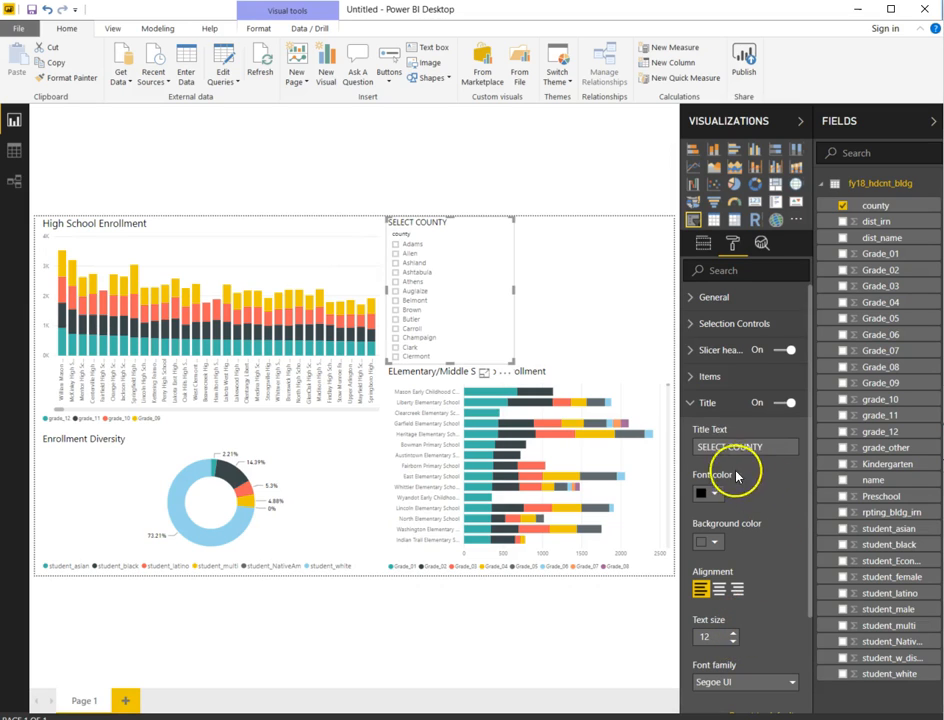
Step: Turn off the county slicer's header, turn on its border, and deselect the slicer
left_click(783, 358)
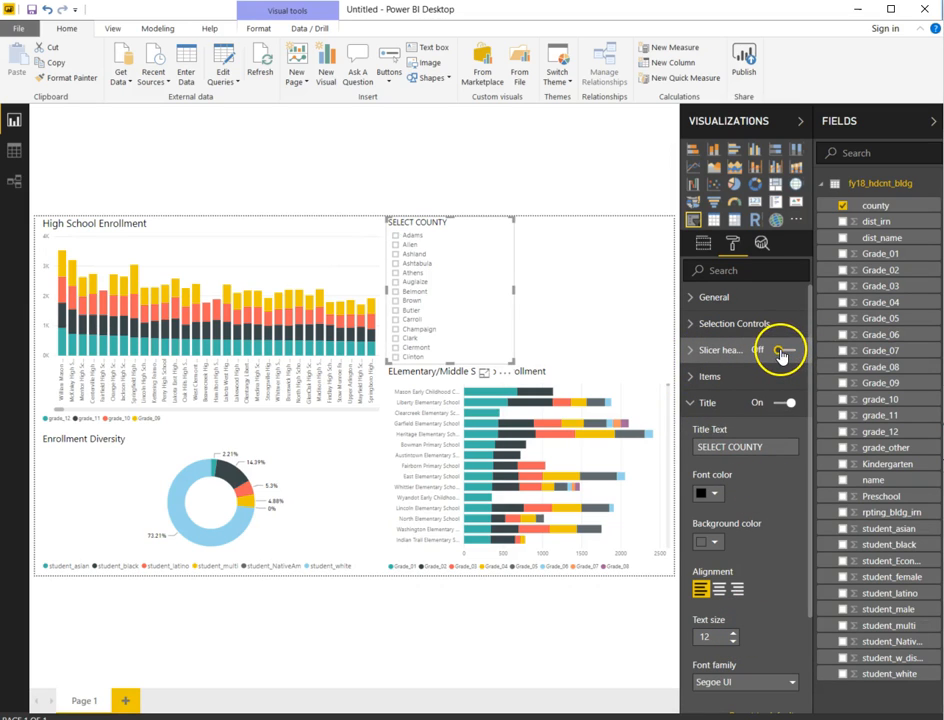
left_click(690, 405)
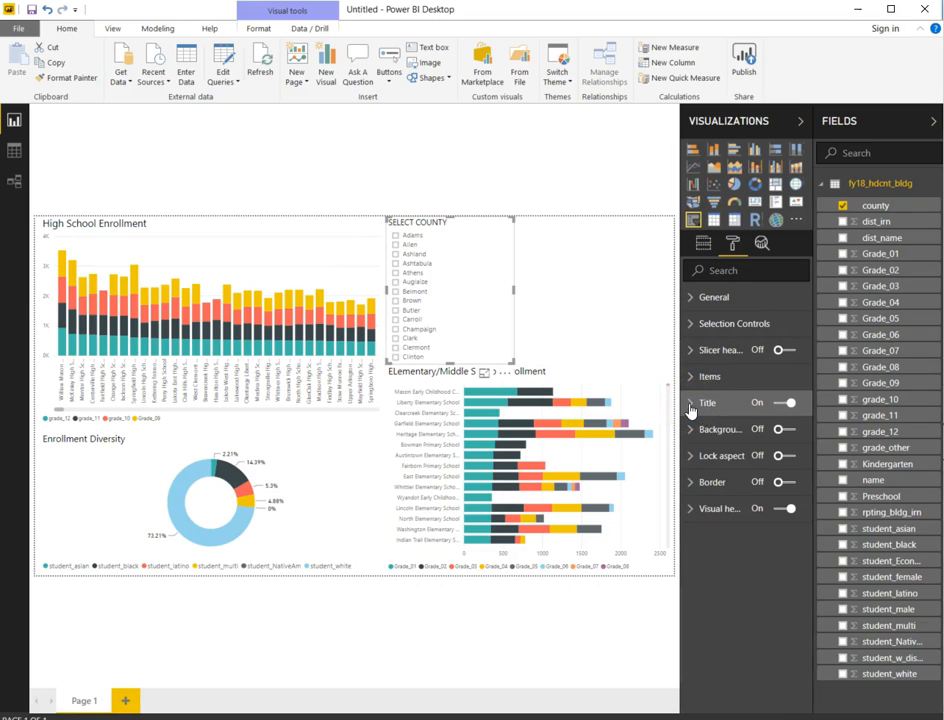
left_click(784, 482)
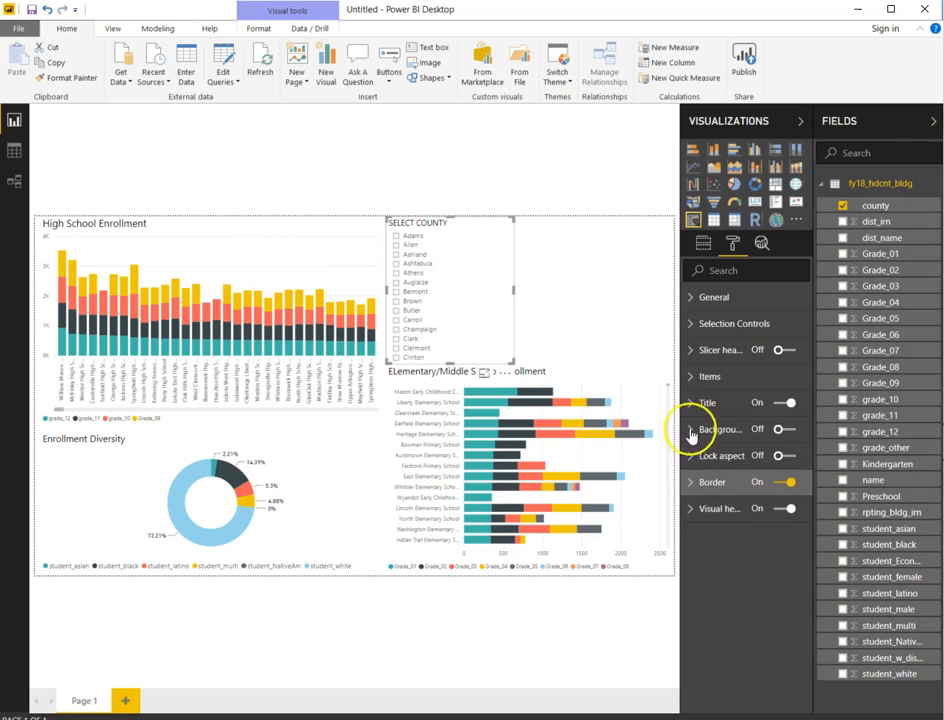
left_click(640, 332)
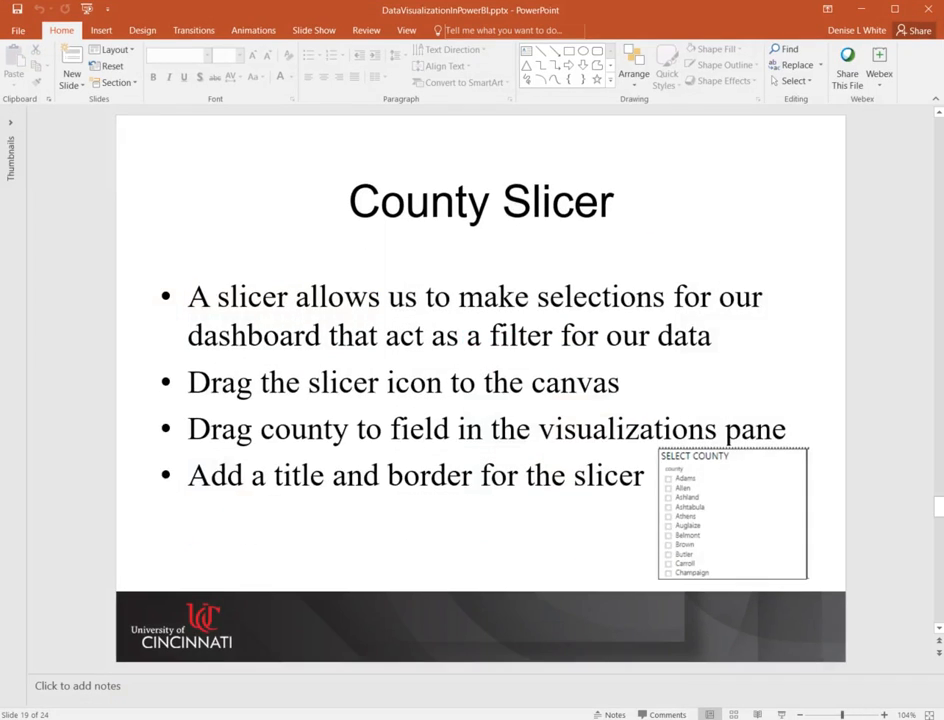
Step: Read the School District Slicer slide in PowerPoint, and add a dist_name slicer beside the county slicer in Power BI Desktop
scroll(617, 519, "down", 1)
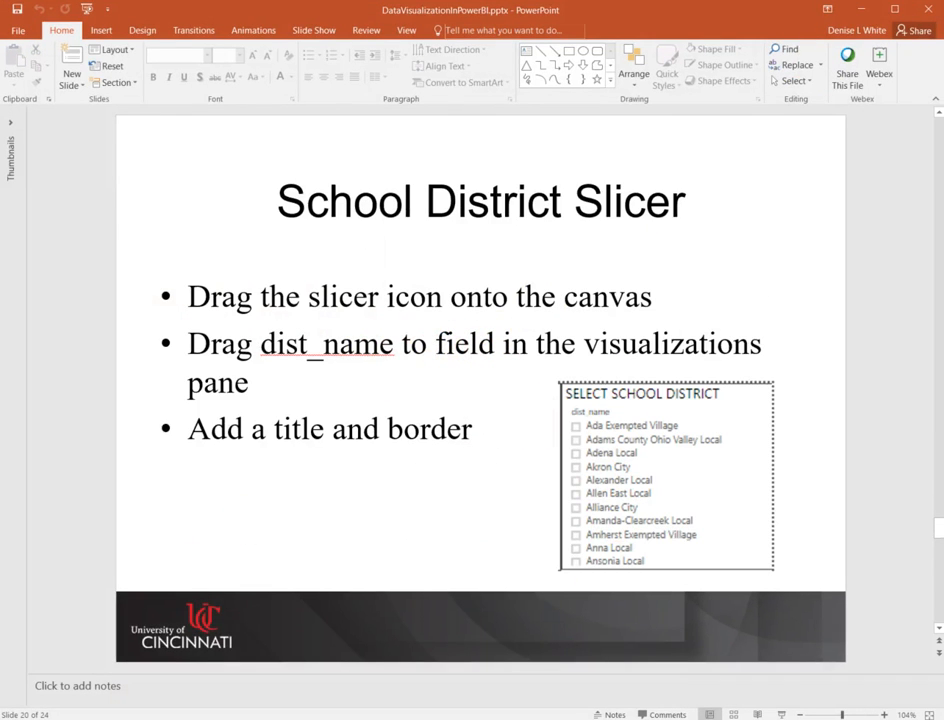
left_click(859, 10)
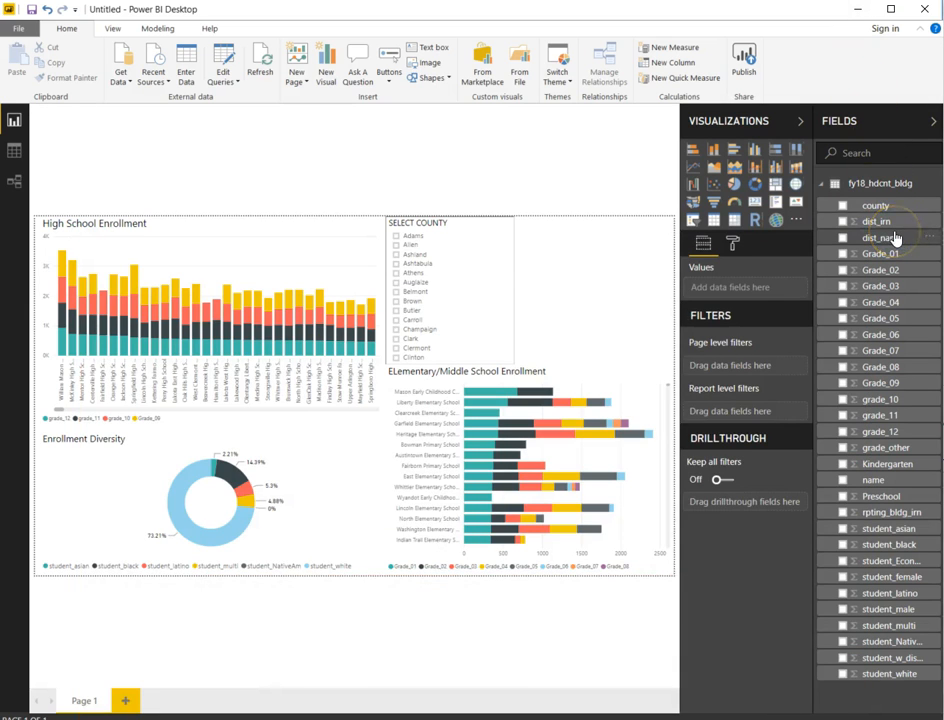
left_click(693, 220)
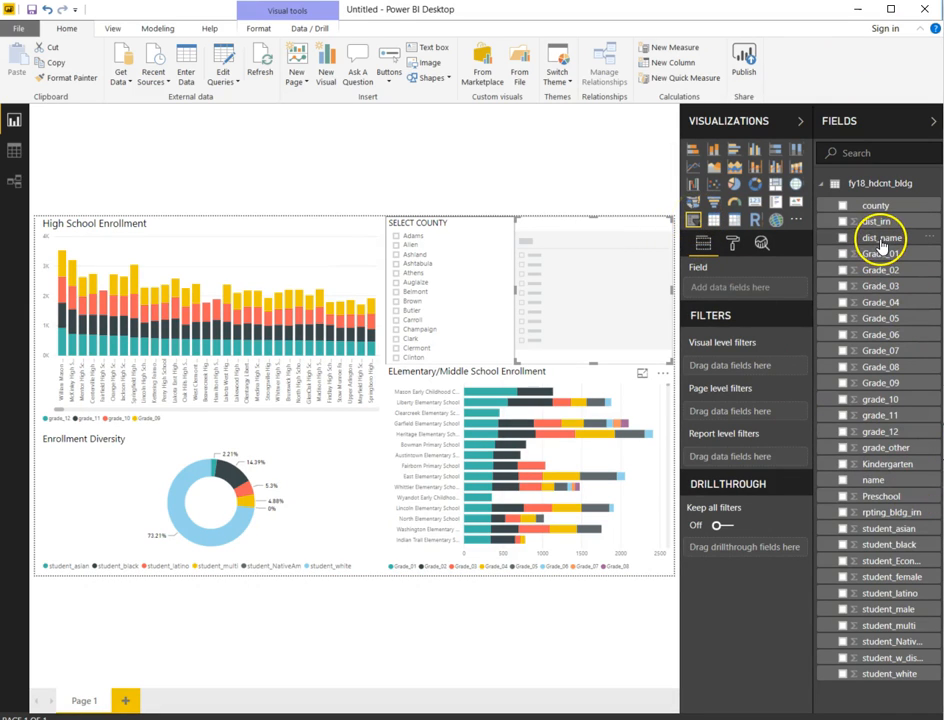
left_click_drag(880, 242, 758, 295)
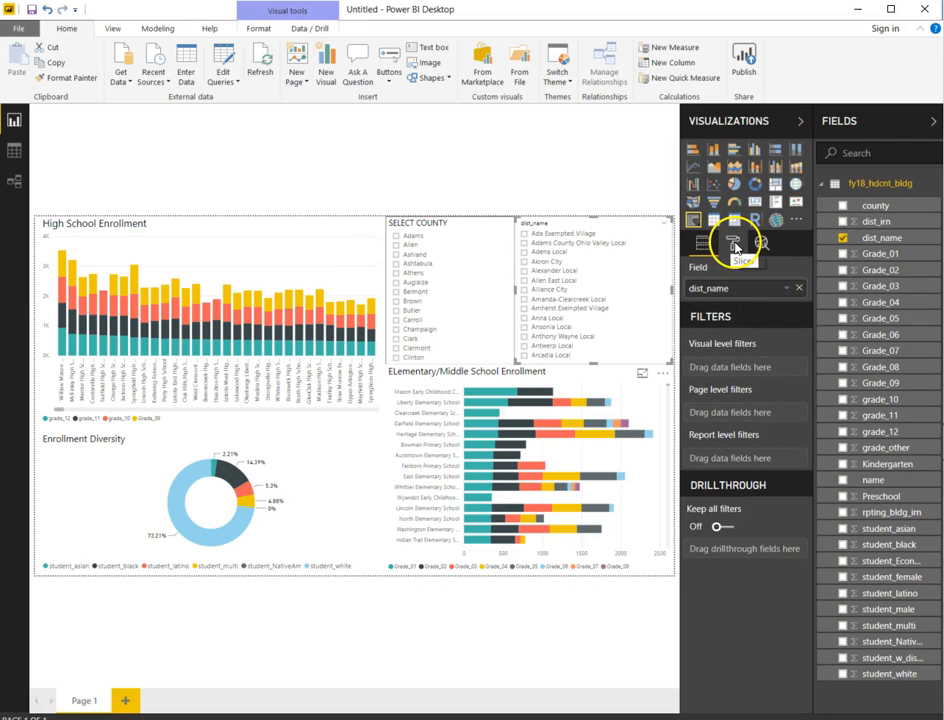
Step: Turn on the district slicer's title and set its text to "SELECT SCHOOL DISTRICT"
left_click(733, 245)
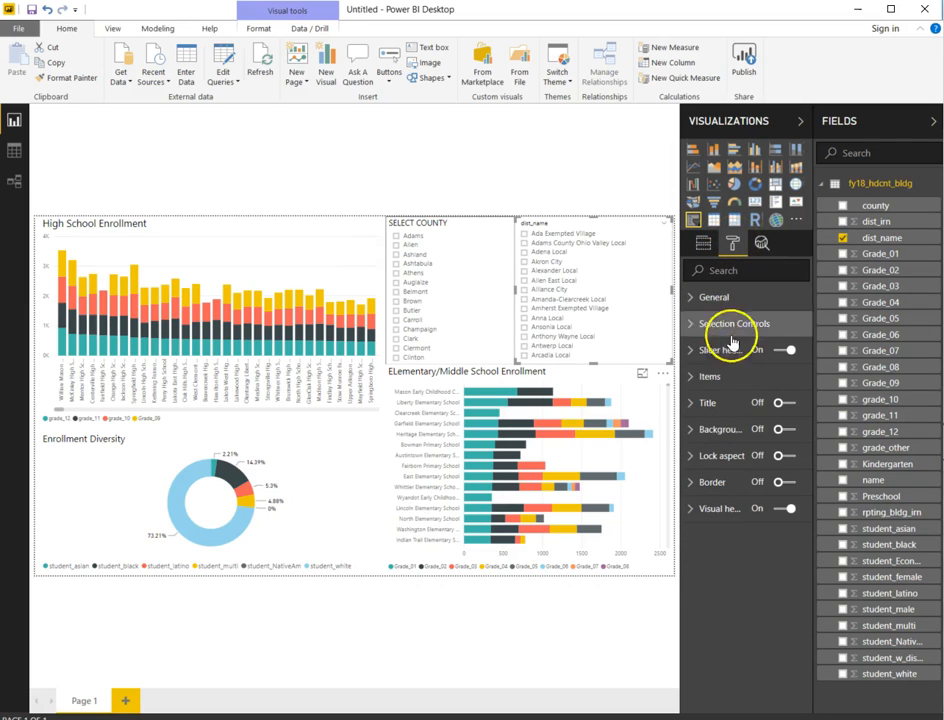
left_click(787, 405)
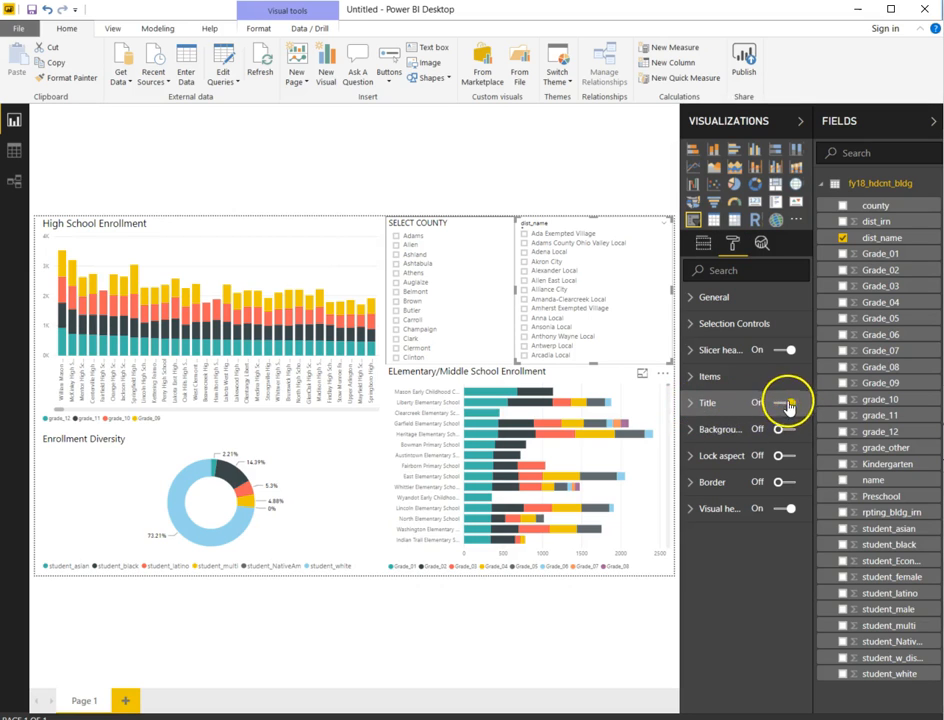
left_click(702, 408)
left_click(710, 446)
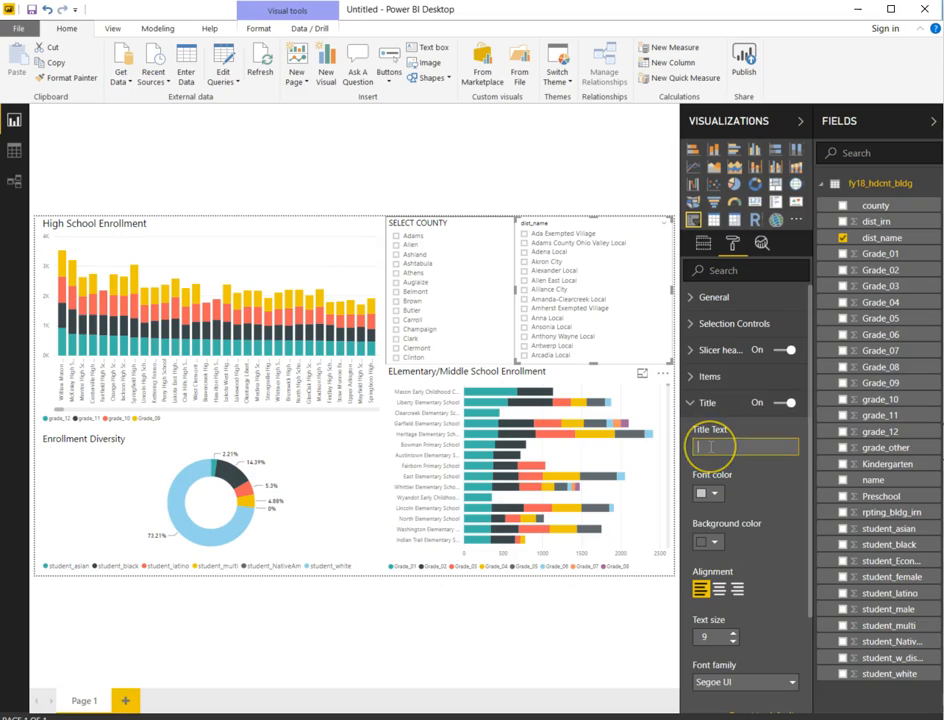
type("SELECT SCHOOL DISTRICT")
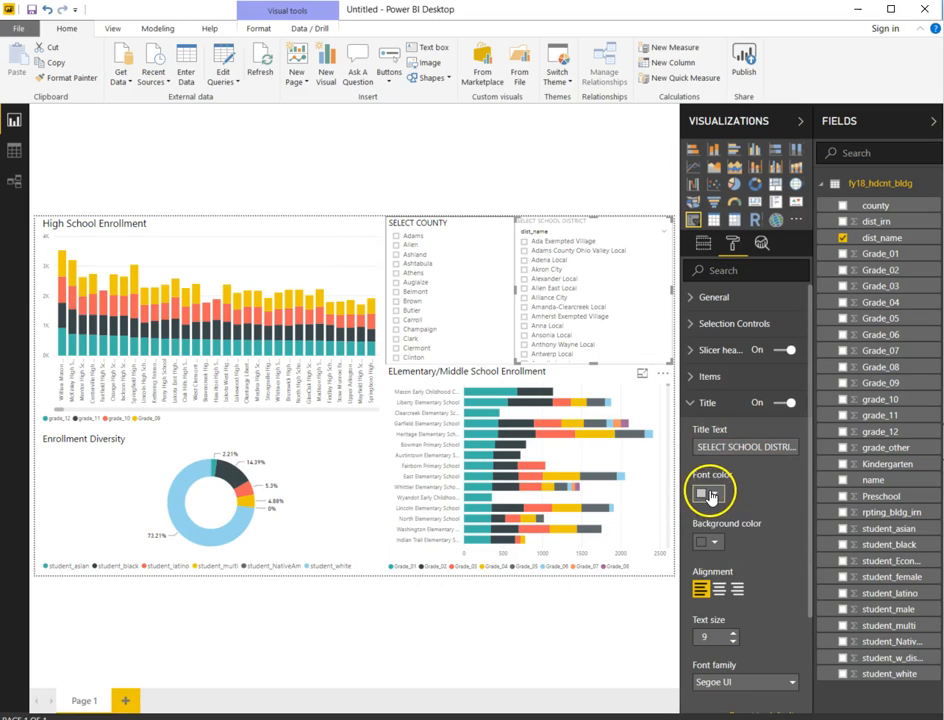
Step: Make the school district slicer's title black with text size 11
left_click(707, 492)
left_click(709, 528)
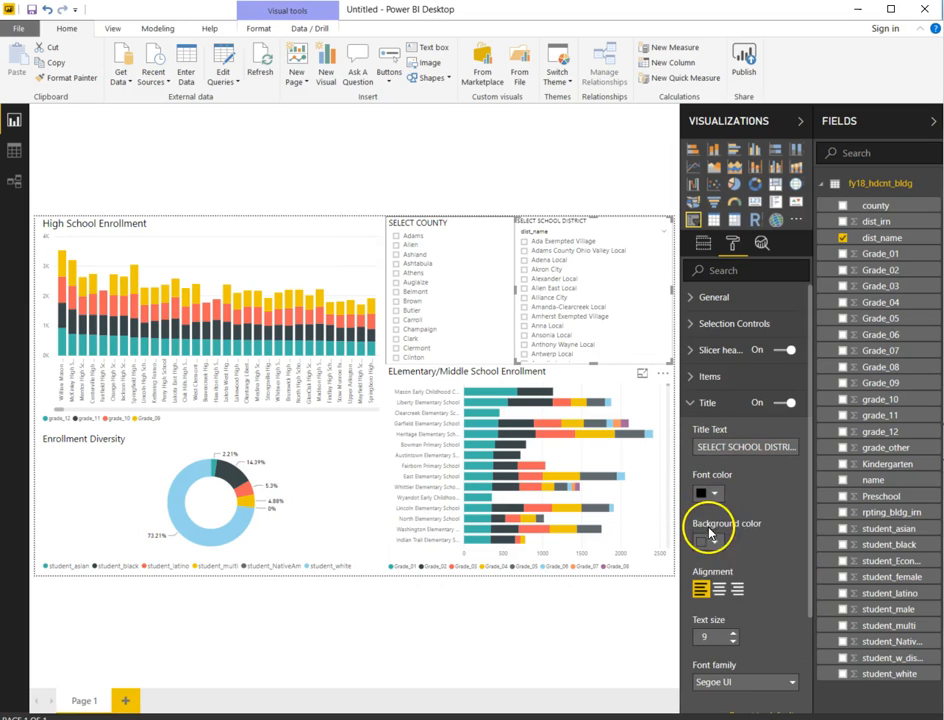
left_click(732, 634)
left_click(732, 634)
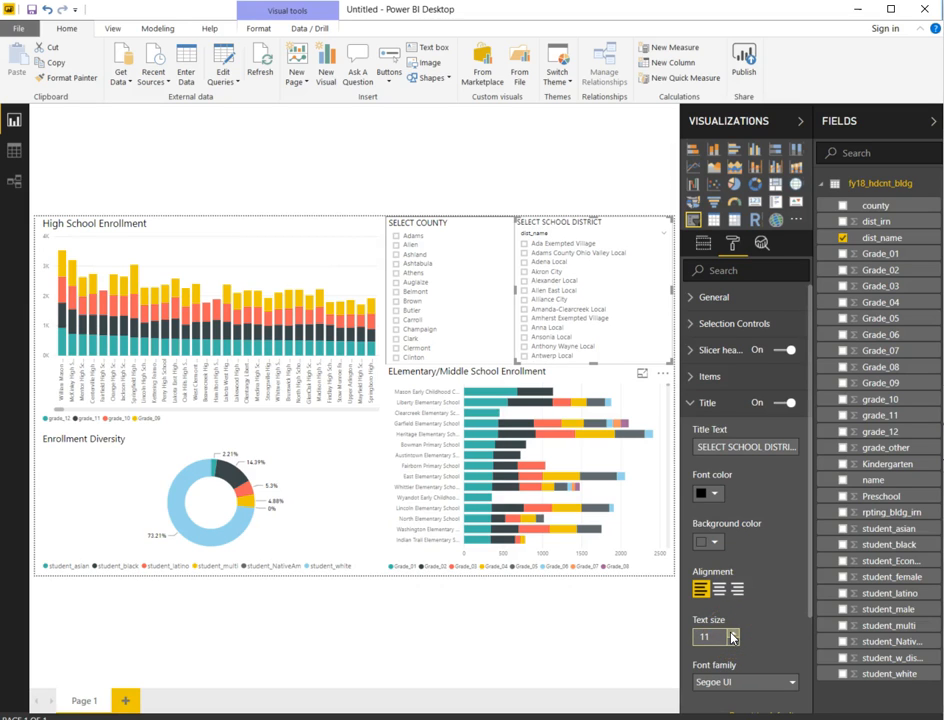
Step: Turn off the header of the school district slicer
left_click(688, 403)
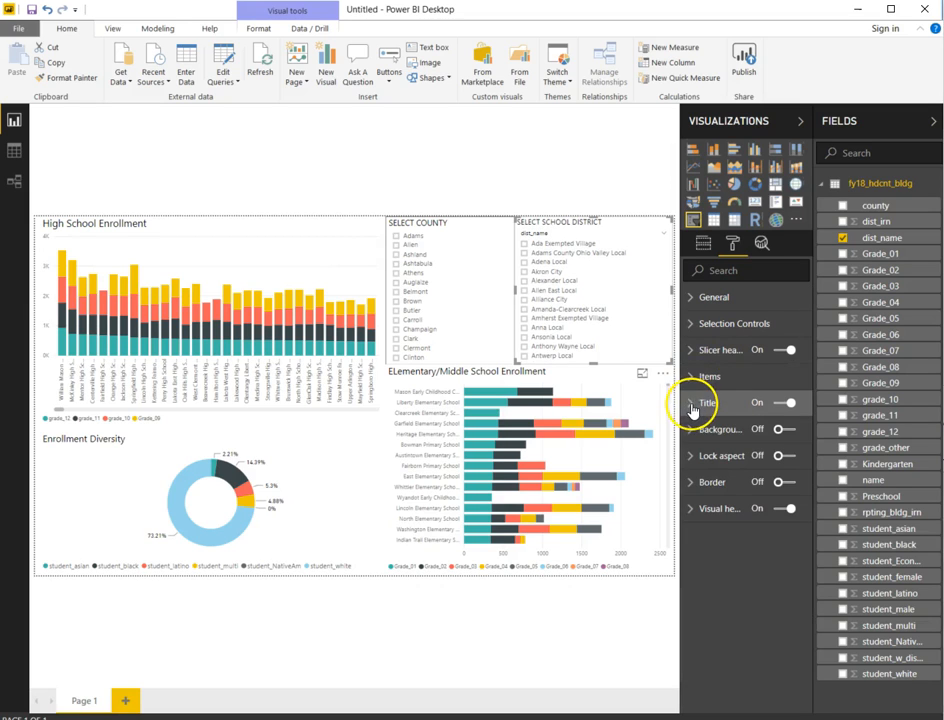
left_click(779, 351)
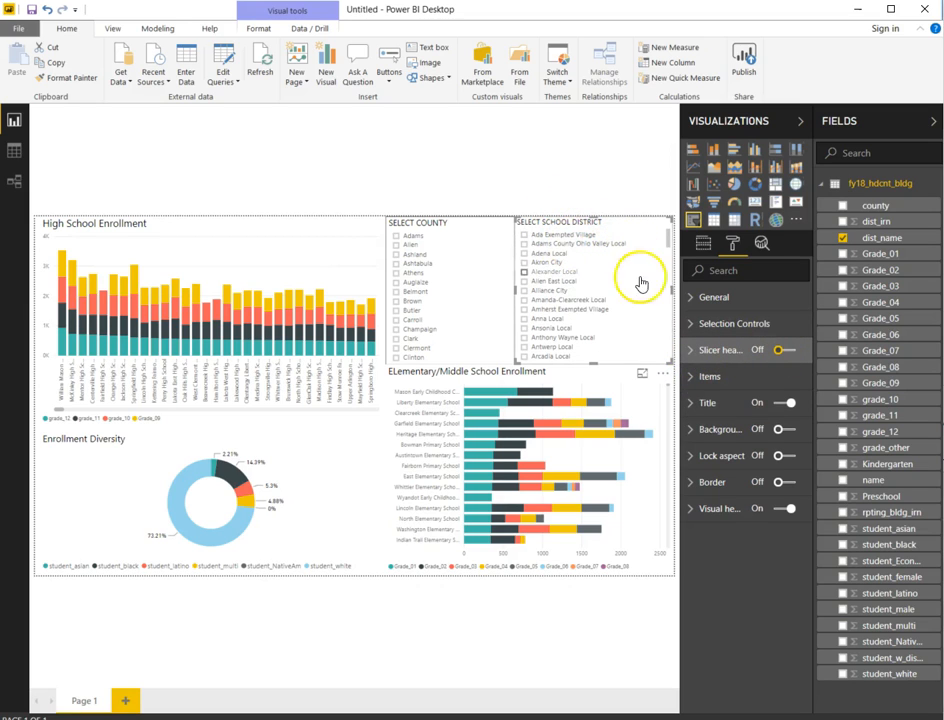
Step: Turn on the school district slicer's border, and collapse the Visualizations and Fields panes to enlarge the report canvas
left_click(790, 484)
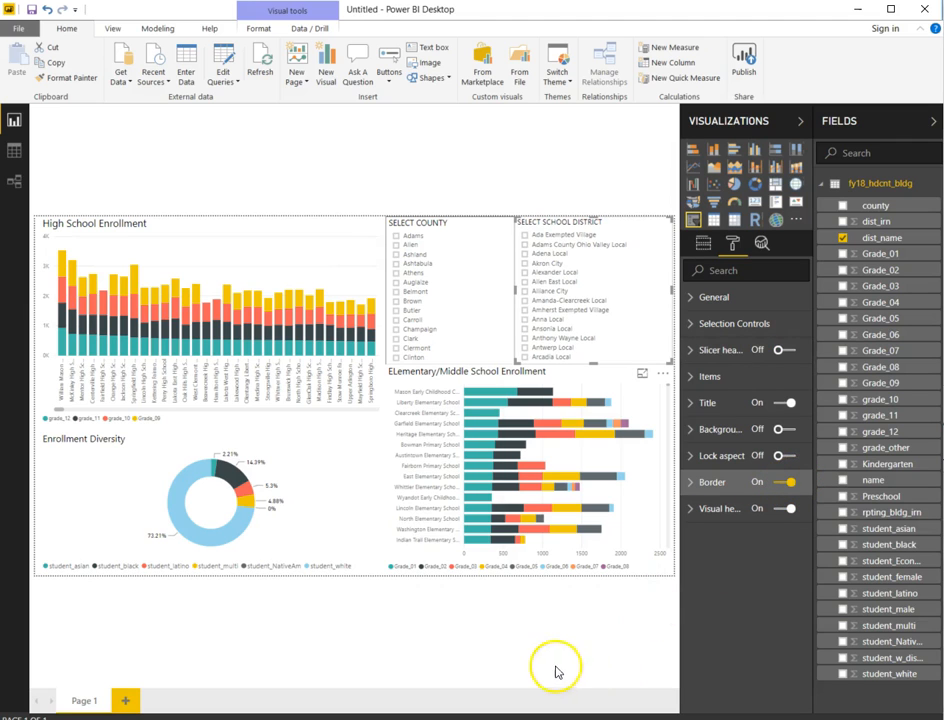
left_click(457, 187)
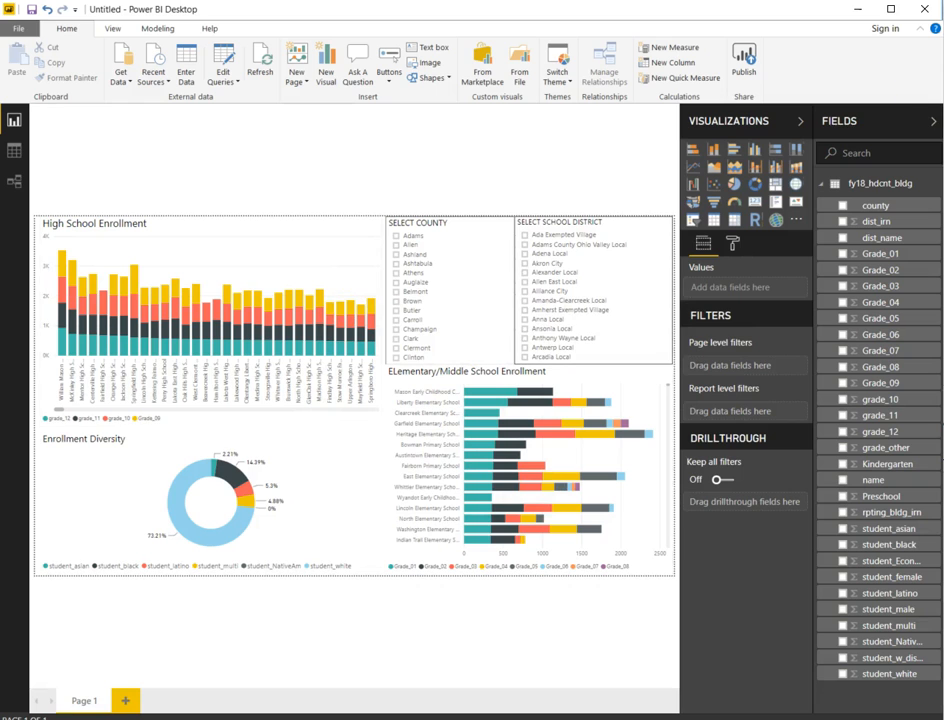
left_click(799, 121)
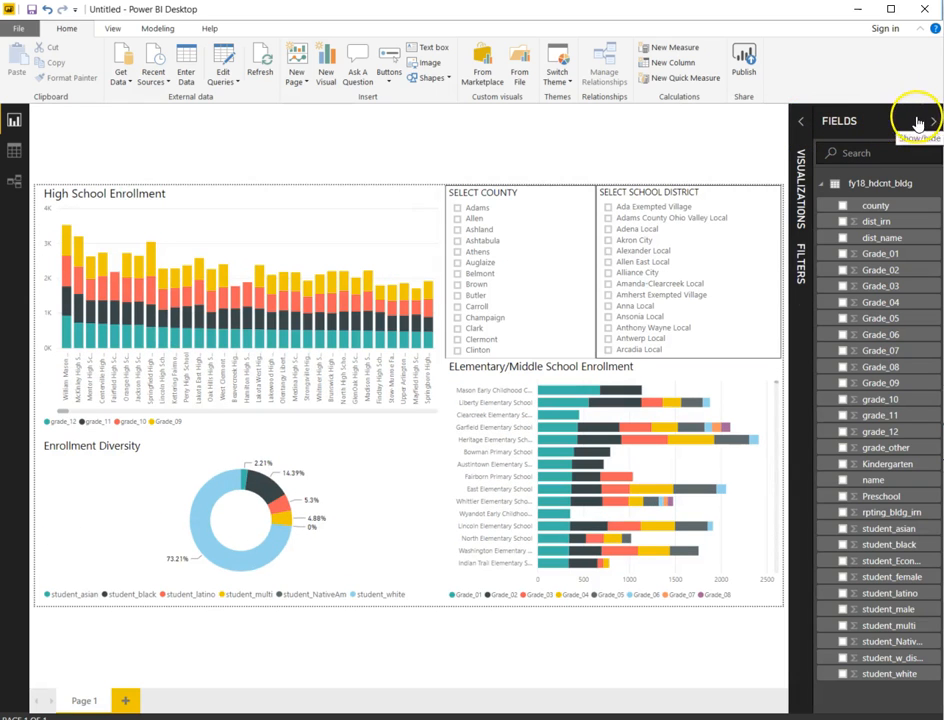
left_click(929, 121)
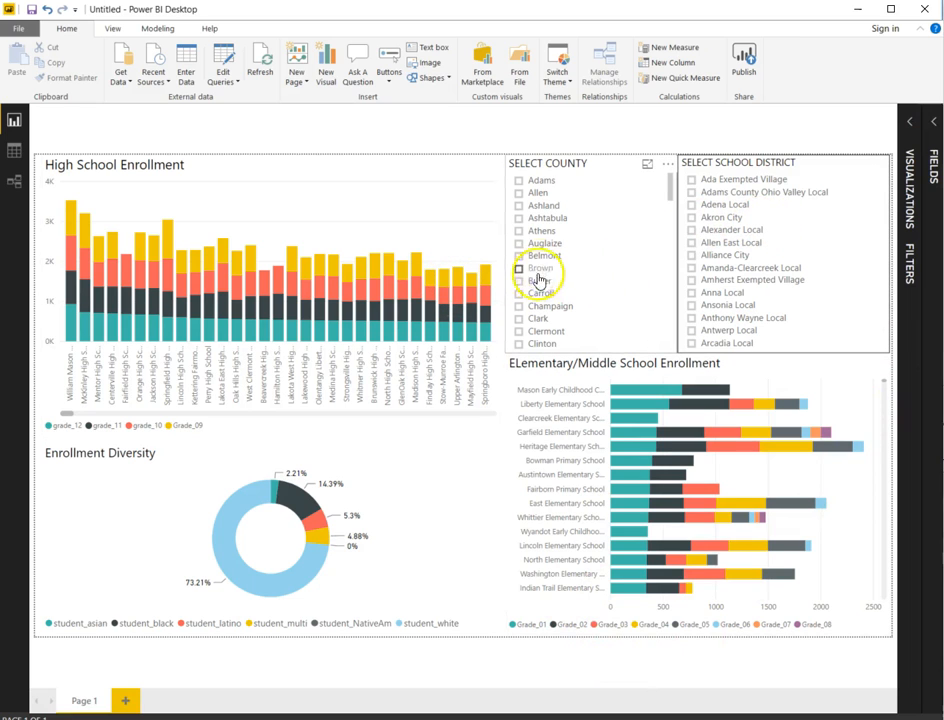
Step: Test the slicers by filtering the report to Butler county and the Ross Local district, and clear the district selection
left_click(519, 283)
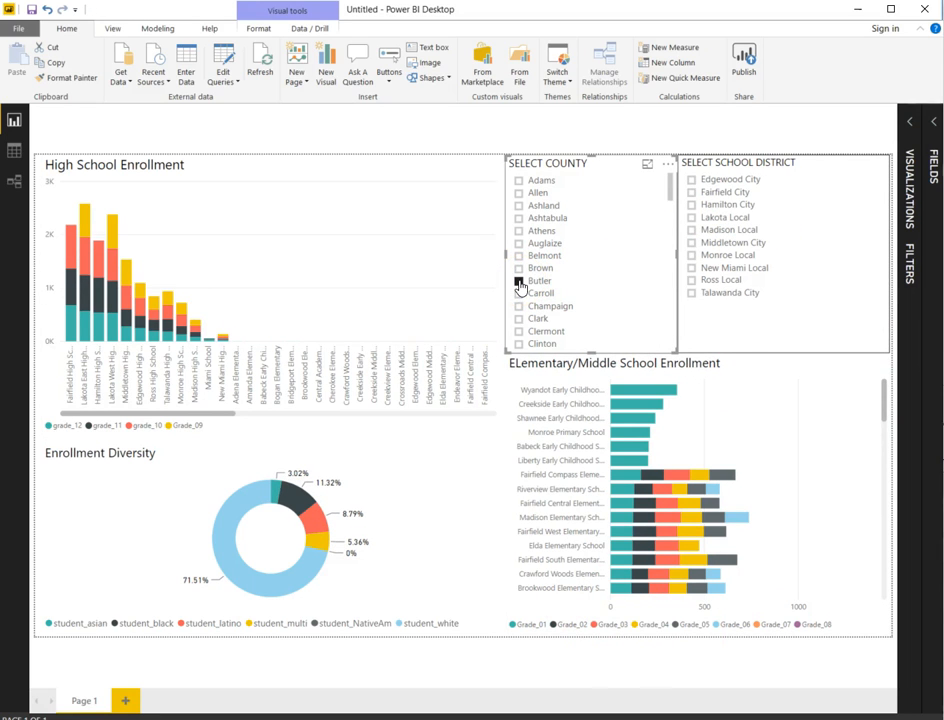
left_click(691, 282)
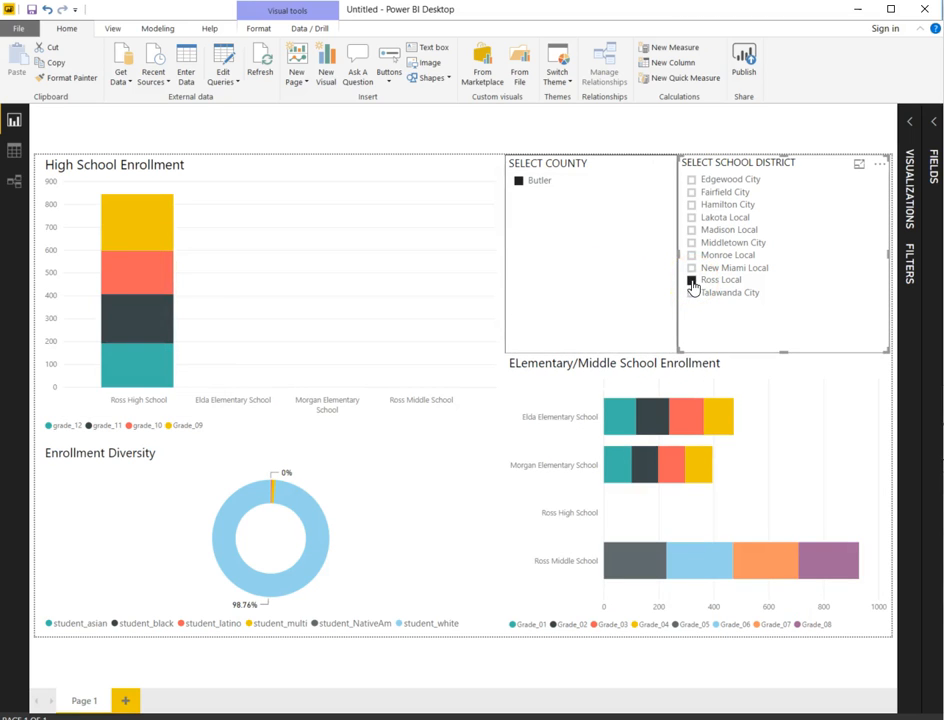
left_click(691, 282)
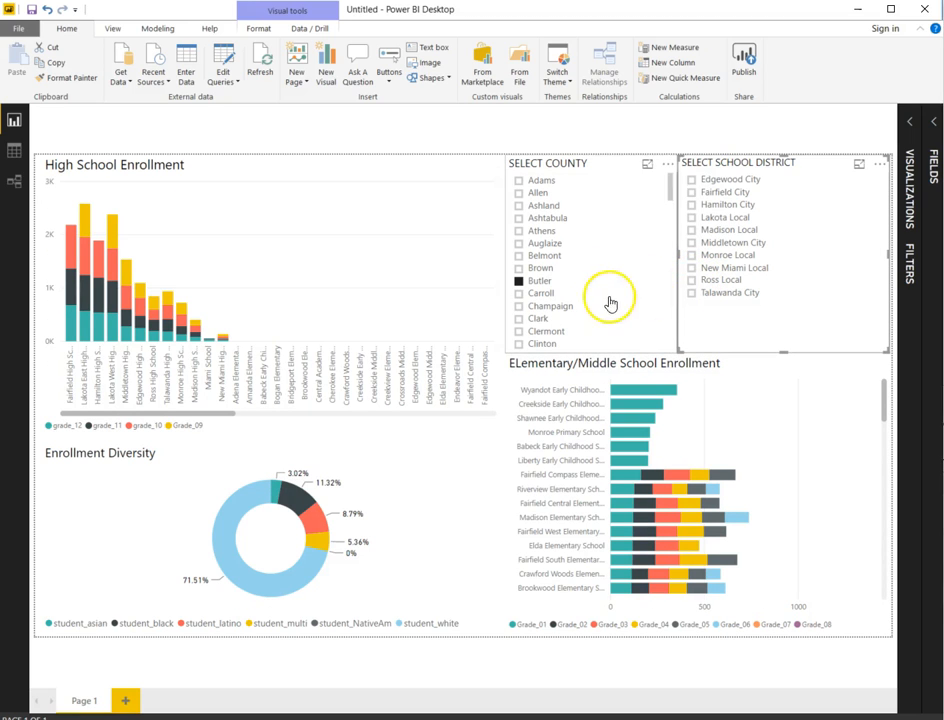
Step: Switch the county slicer's selection to Hamilton
scroll(671, 276, "down", 1)
scroll(671, 276, "down", 7)
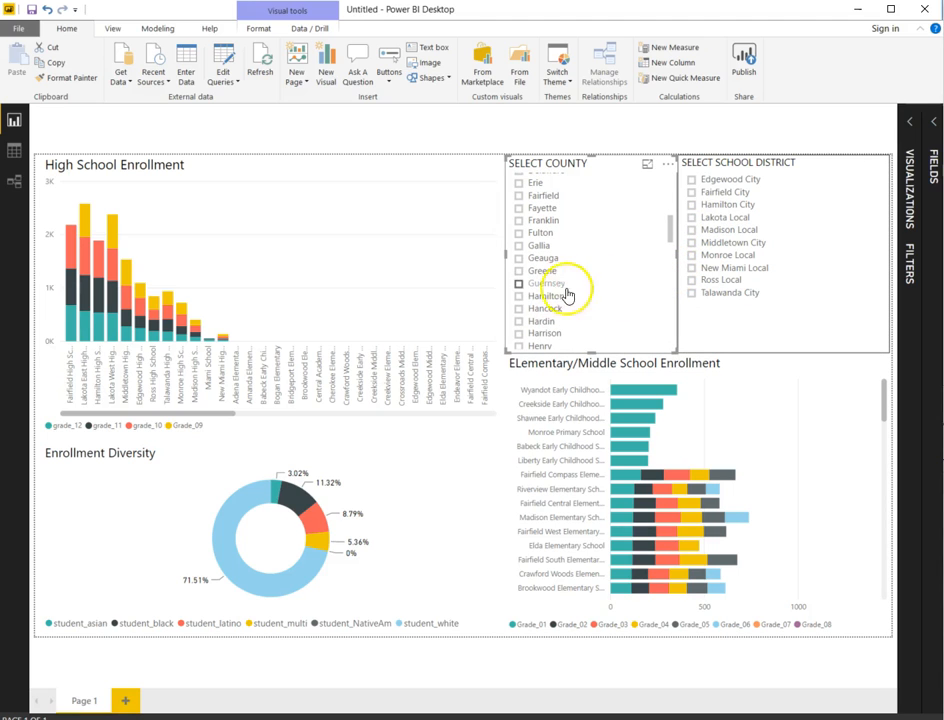
left_click(520, 297)
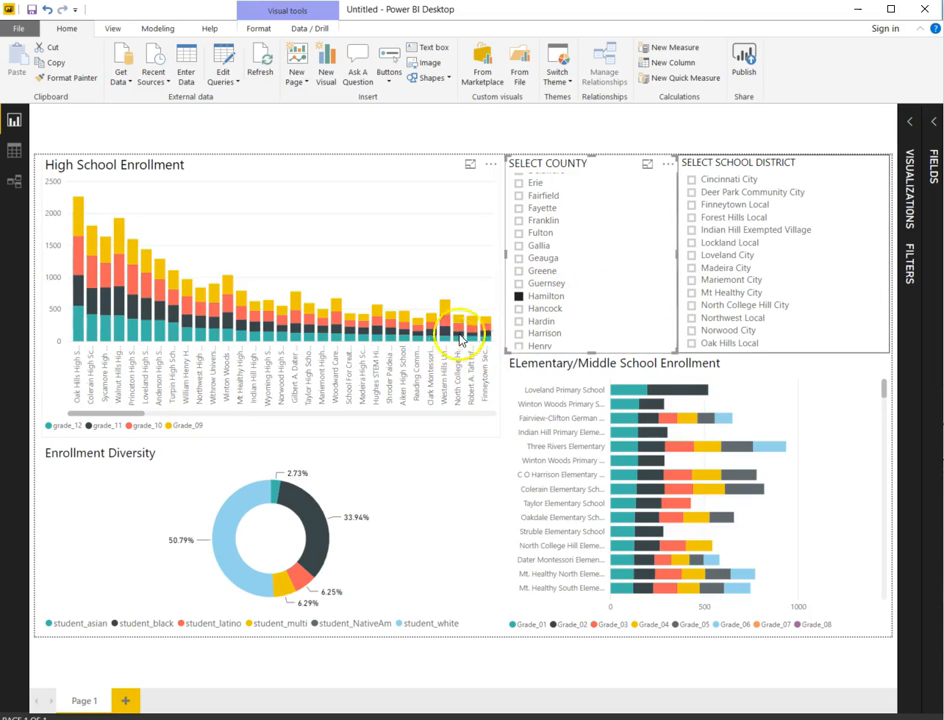
Step: Examine the county's enrollment charts, including with the district slicer on Cincinnati City, and clear that district selection
left_click_drag(131, 412, 95, 412)
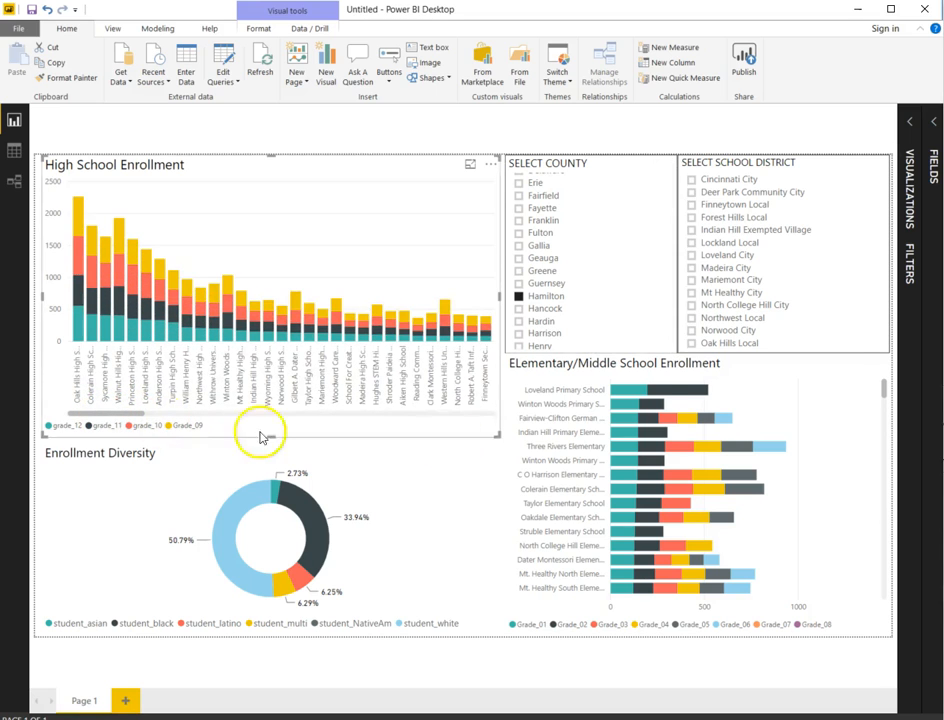
left_click_drag(886, 386, 893, 360)
left_click(692, 180)
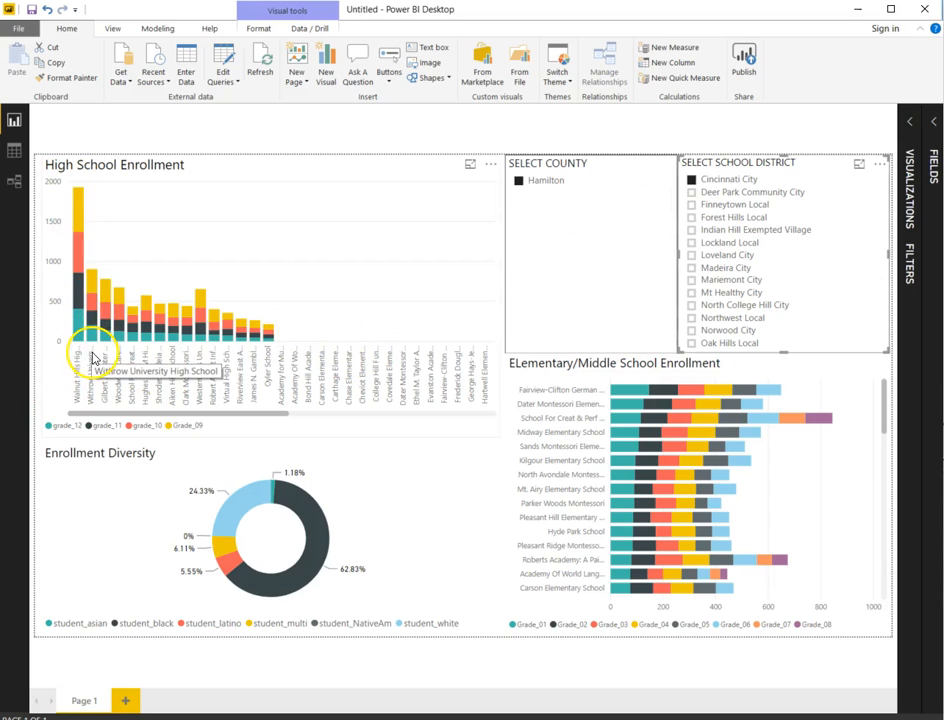
left_click(691, 180)
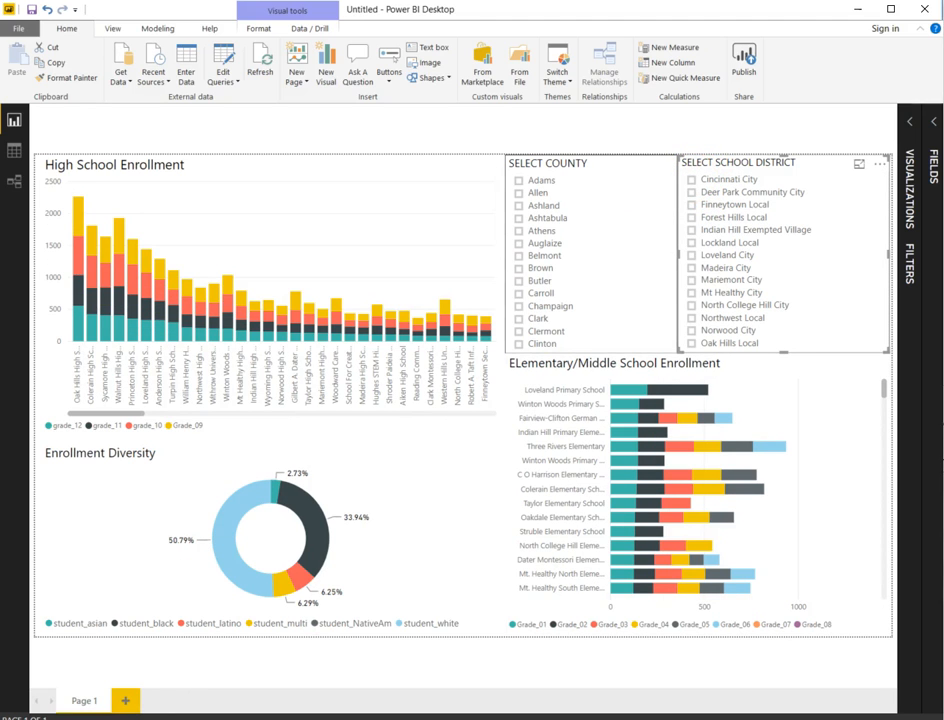